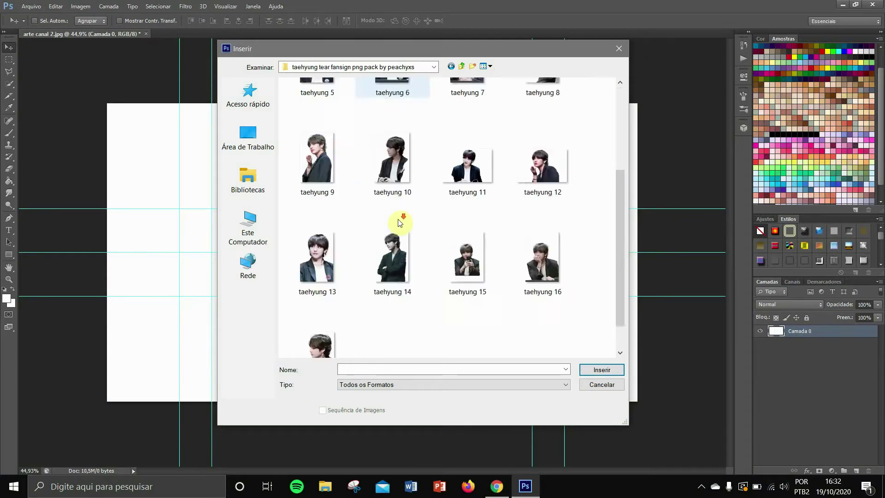
- Browse to the TXT MINISODE 1 BLUE HOUR PNG KG folder in the insert dialog and look through its images
click(306, 310)
scroll(413, 249, down, 3)
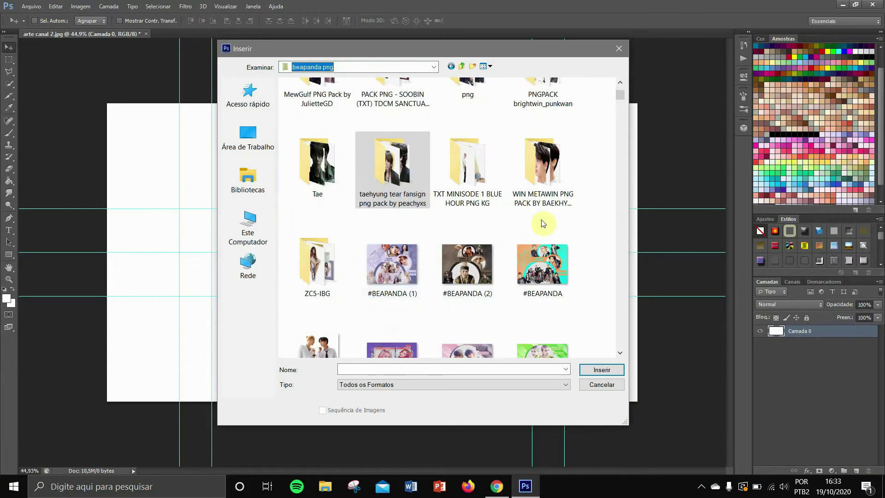
double_click(457, 178)
scroll(407, 261, down, 15)
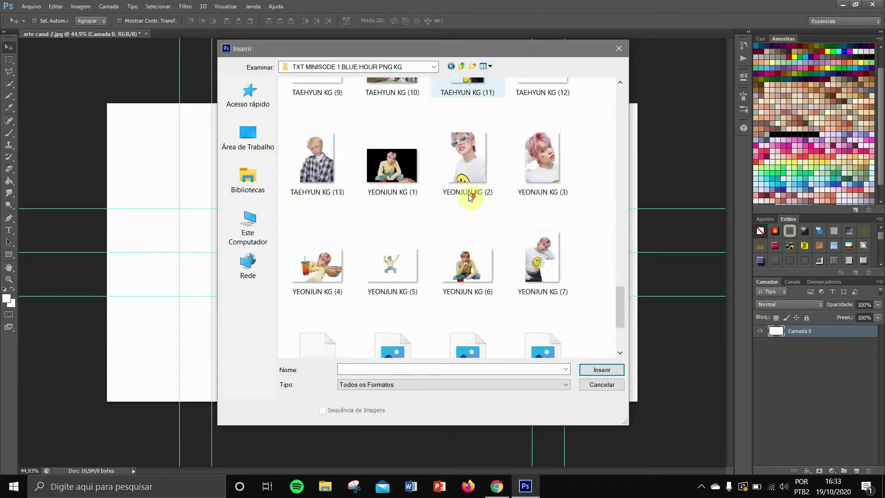
scroll(442, 283, up, 15)
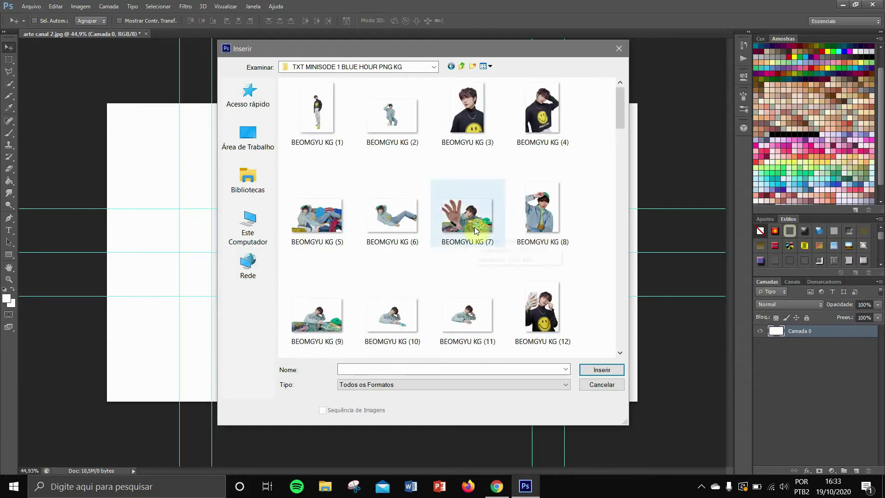
- Try out the BEOMGYU KG (7) image scaled down along the canvas's lower edge, and delete its layer
double_click(458, 226)
drag(484, 307, 484, 319)
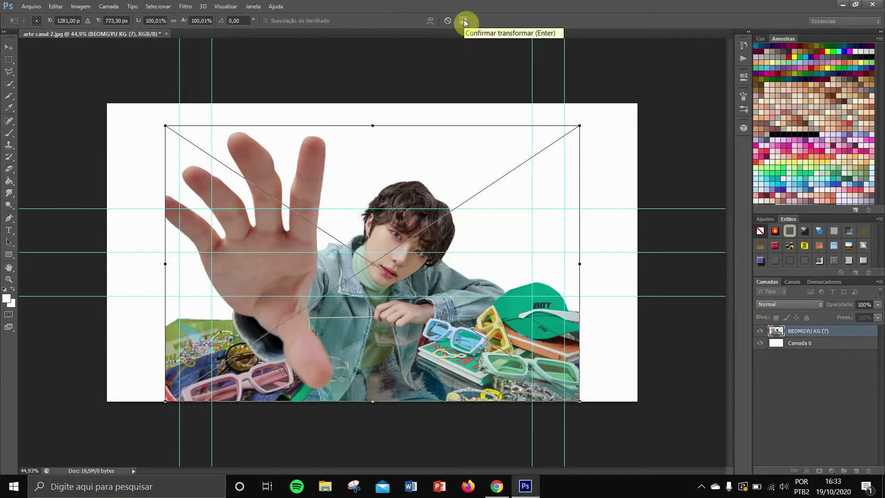
drag(581, 402, 477, 301)
drag(165, 126, 108, 105)
drag(492, 316, 569, 397)
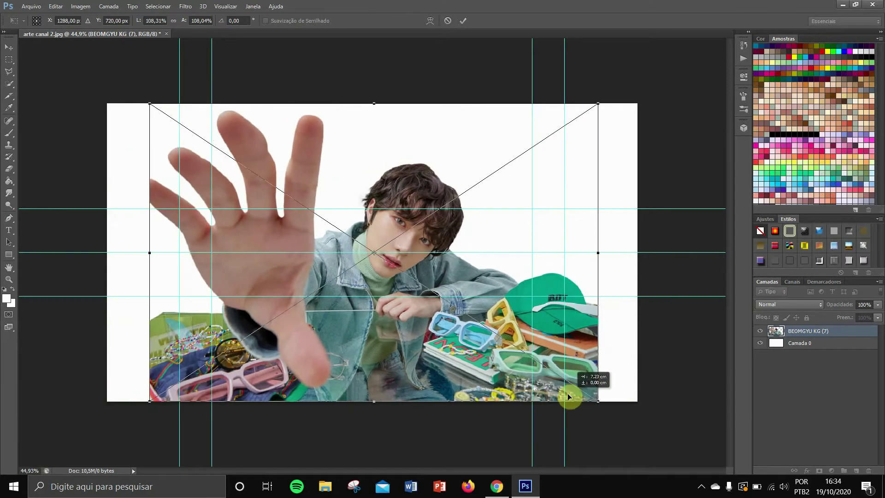
drag(597, 103, 497, 172)
drag(427, 282, 477, 281)
key(Return)
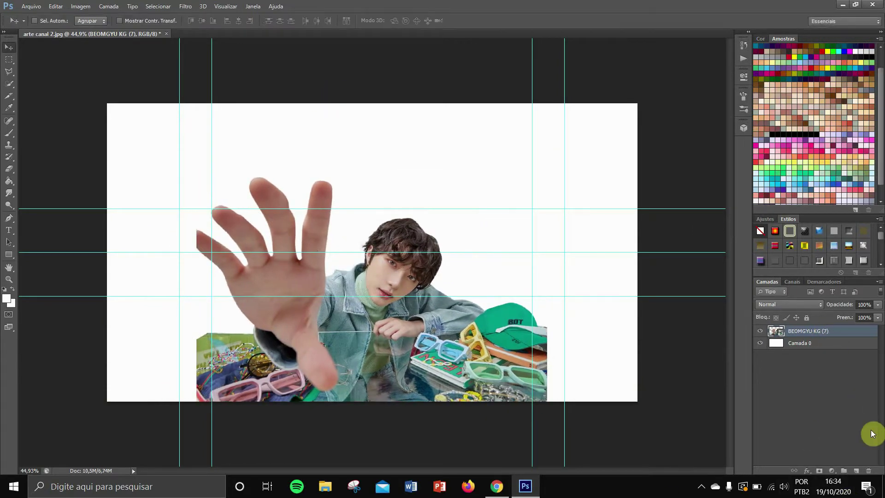
click(870, 471)
click(400, 183)
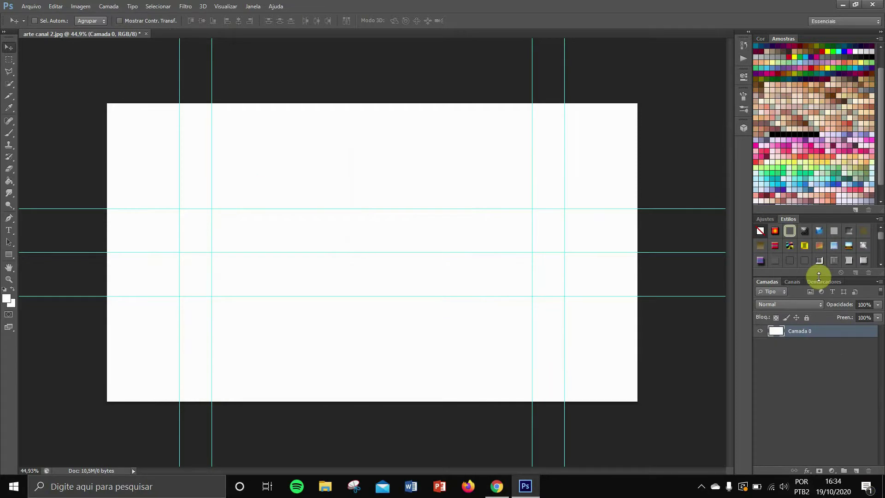
- Make more room for the layer list and insert the BEOMGYU KG (2) image on the left part of the canvas
drag(818, 277, 810, 119)
click(27, 6)
click(50, 201)
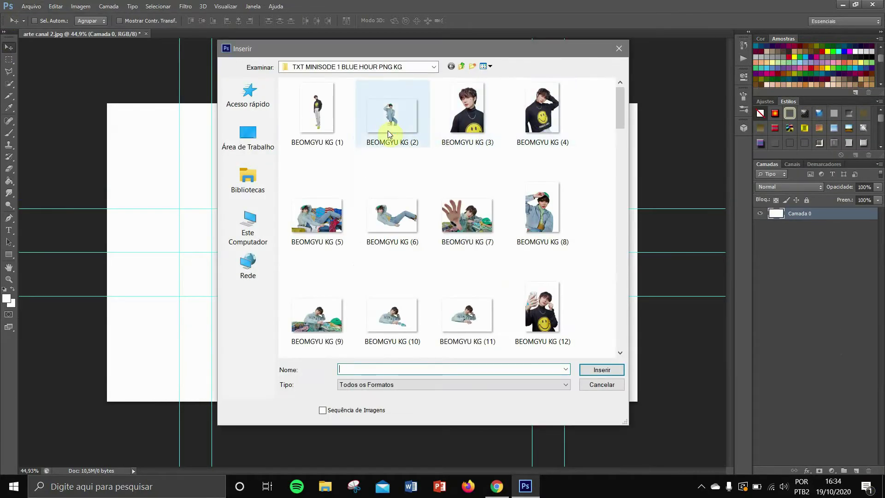
double_click(388, 130)
drag(344, 310, 345, 300)
key(Return)
- Insert the KAI KG (4) image at the canvas's lower edge, just right of the BEOMGYU KG (2) figure
click(31, 6)
click(46, 195)
scroll(517, 252, down, 3)
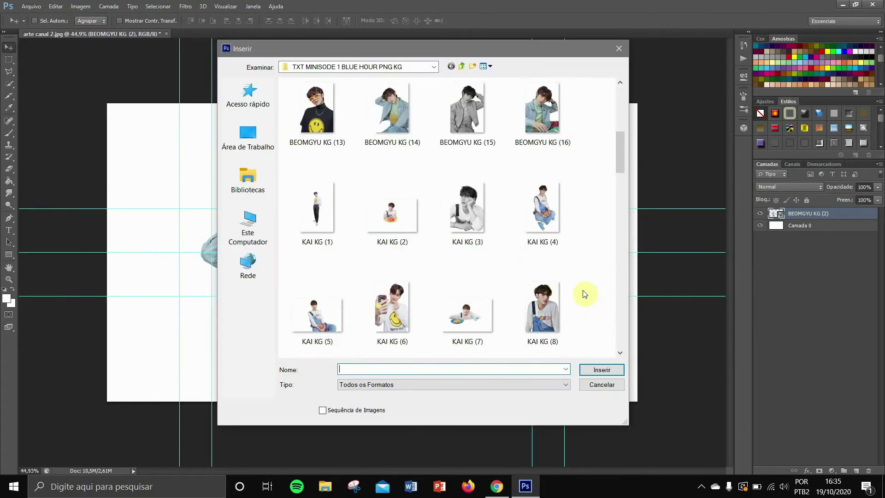
double_click(544, 225)
drag(413, 251, 369, 352)
click(463, 21)
- Insert the SOOBIN KG (5) image at the canvas's lower left and shift the BEOMGYU KG (2) figure to the right side
click(31, 6)
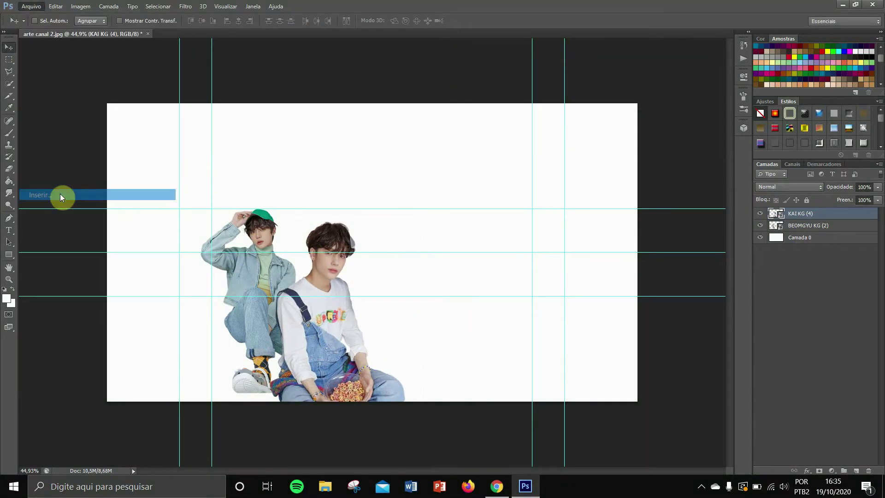
click(61, 191)
scroll(520, 279, down, 2)
scroll(527, 281, down, 5)
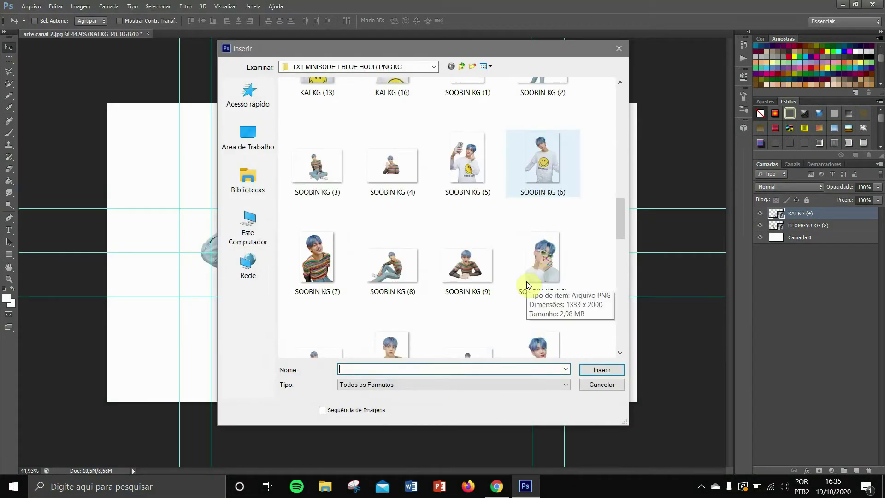
scroll(526, 281, down, 2)
scroll(507, 277, up, 2)
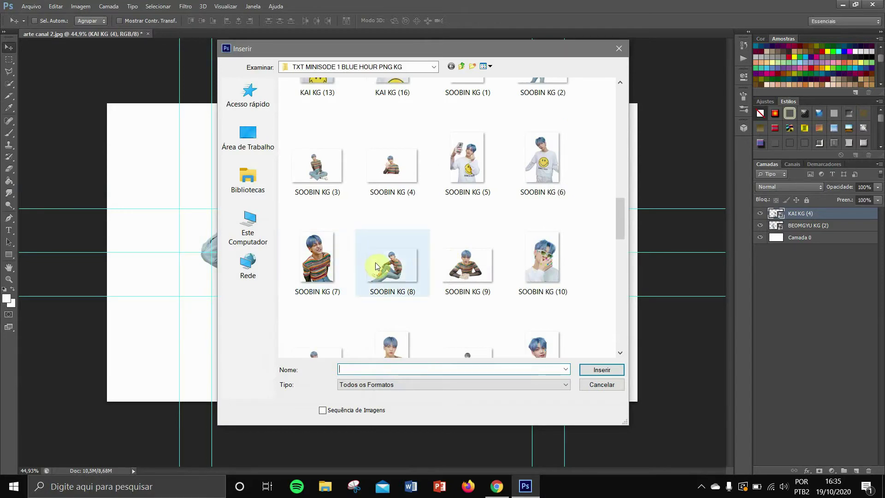
double_click(480, 172)
drag(414, 302, 567, 327)
click(463, 21)
click(807, 237)
click(794, 225)
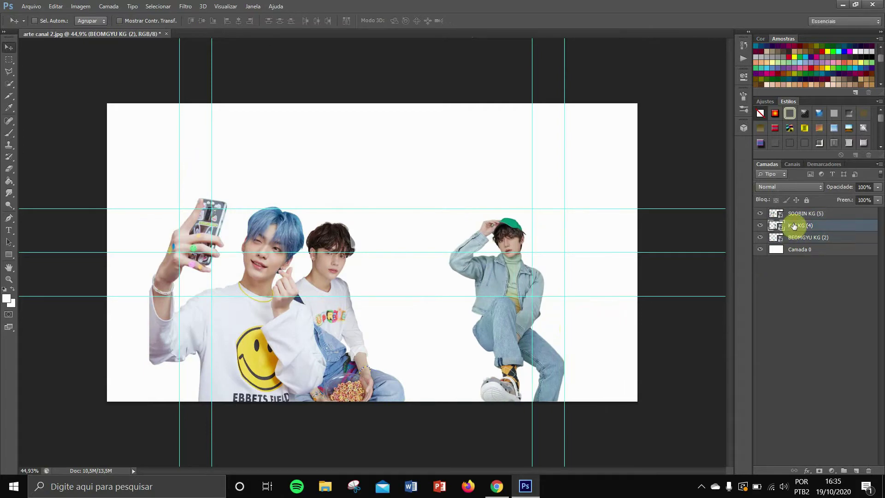
click(793, 215)
click(31, 6)
click(83, 186)
scroll(518, 253, down, 10)
double_click(318, 214)
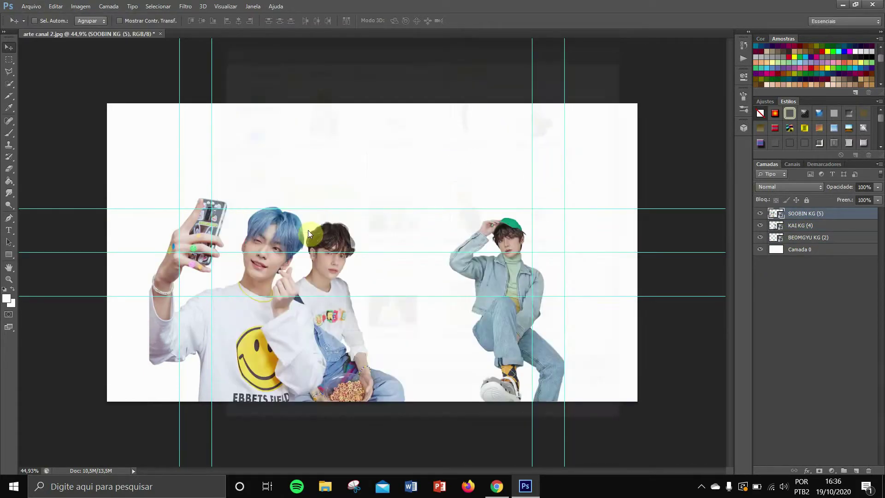
click(447, 20)
- Insert the TAEHYUN KG (3) image at the lower edge, just left of the green-capped figure
click(30, 6)
click(64, 190)
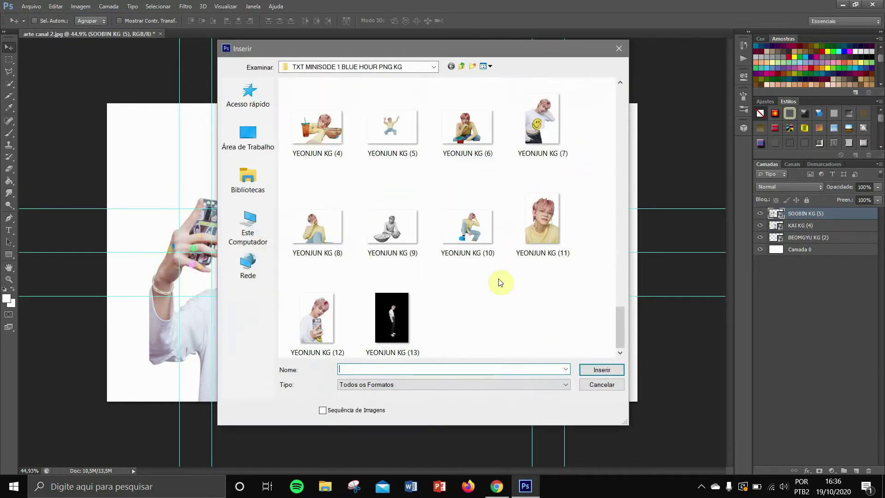
scroll(500, 281, up, 8)
double_click(474, 203)
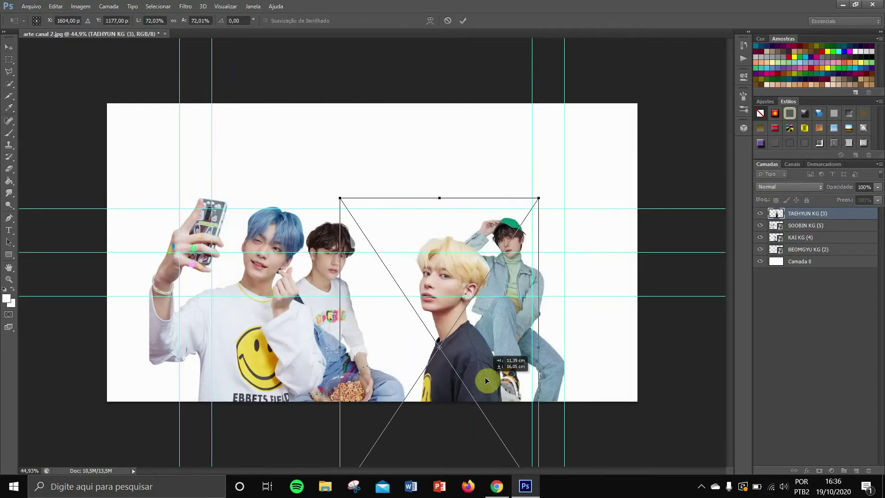
click(464, 23)
- Insert the YEONJUN KG (5) image at the lower edge, between the dark-haired and blond figures
click(31, 6)
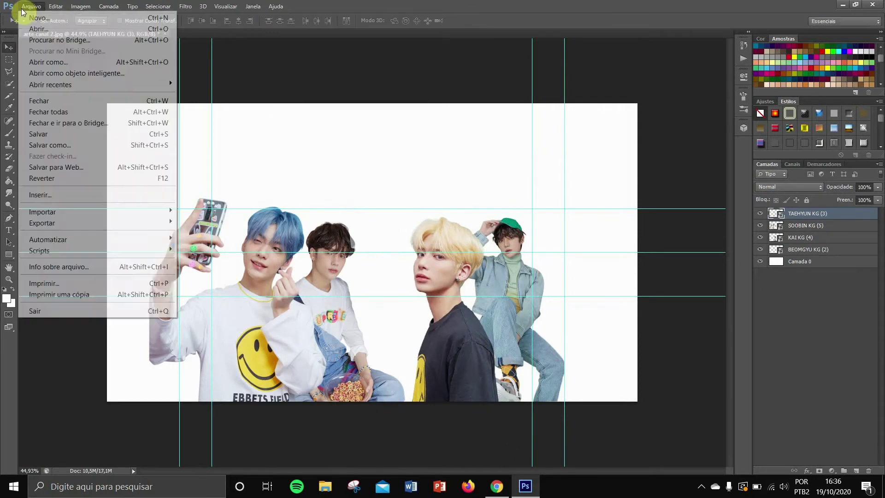
click(65, 190)
scroll(456, 282, down, 10)
scroll(456, 281, down, 3)
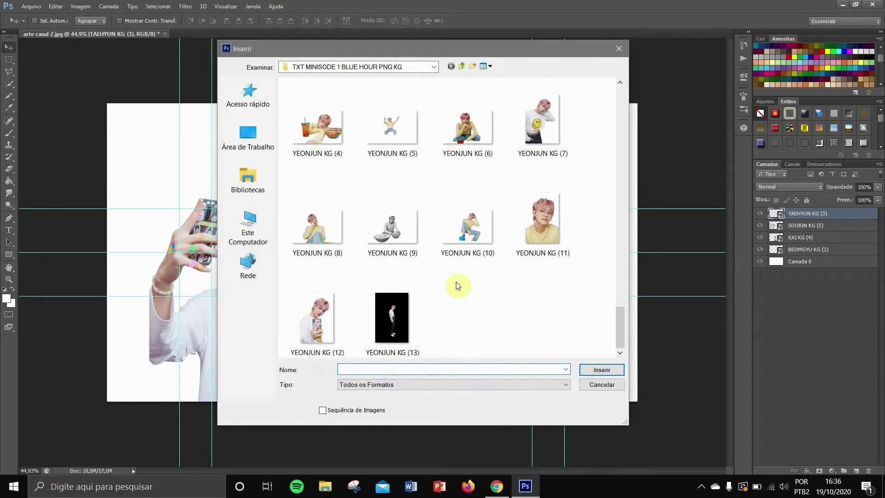
double_click(396, 131)
drag(448, 287, 481, 347)
click(462, 21)
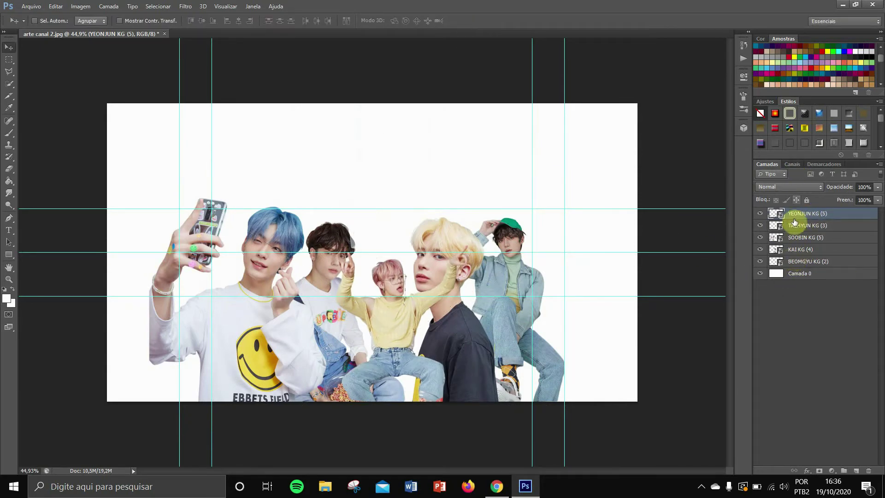
- Merge the five figure layers into the single BEOMGYU KG (2) layer
click(791, 249)
click(9, 181)
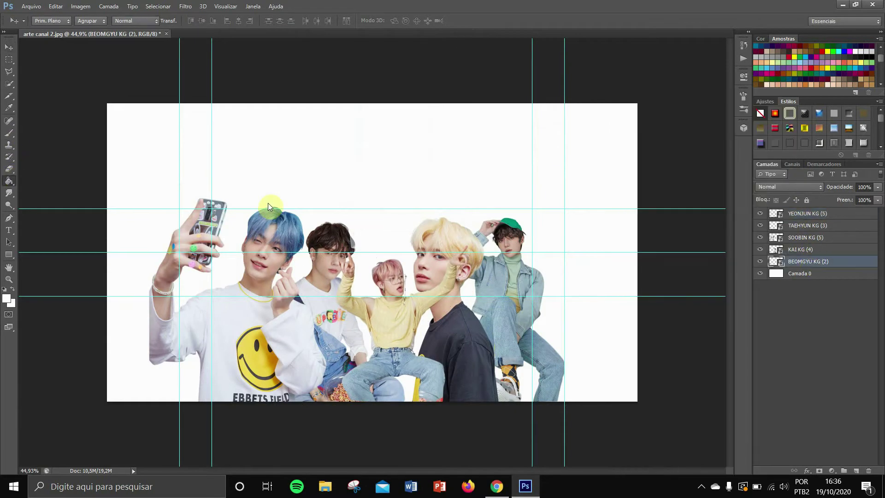
right_click(791, 239)
click(698, 319)
right_click(796, 226)
click(696, 318)
right_click(815, 215)
click(692, 318)
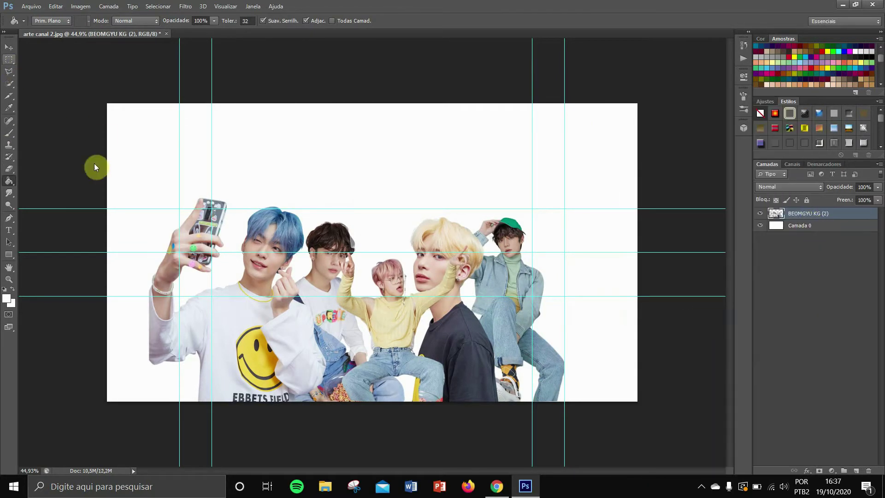
- Erase the parts of the figures beyond the inner vertical guides, using rectangular selections on the left and right sides
key(m)
drag(210, 400, 207, 417)
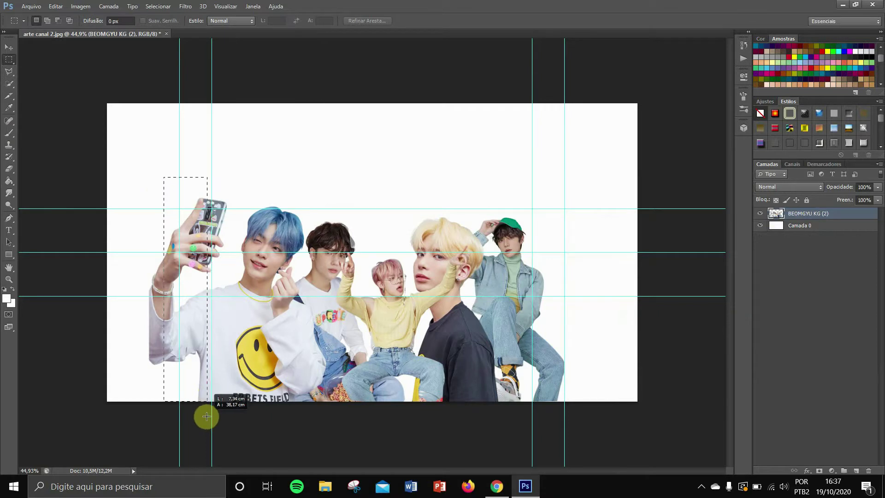
click(8, 170)
drag(198, 203, 173, 323)
key(m)
drag(194, 295, 560, 297)
click(9, 169)
mouse_move(559, 339)
mouse_down()
mouse_move(564, 204)
mouse_move(596, 179)
mouse_up()
- Erase the leftover strip of the raised arm at the far left of the canvas
click(8, 60)
click(163, 173)
click(9, 170)
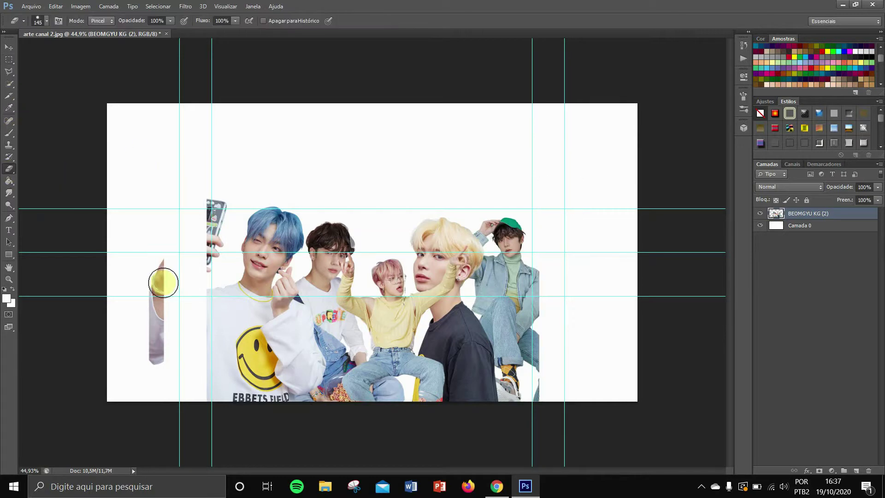
drag(165, 282, 156, 351)
- Select a wide rectangle just below the lowest horizontal guide and erase the figures inside it
click(10, 61)
mouse_move(125, 307)
mouse_down()
mouse_move(371, 325)
mouse_move(589, 423)
mouse_up()
click(8, 168)
mouse_move(152, 328)
mouse_down()
mouse_move(544, 316)
mouse_move(665, 355)
mouse_move(443, 380)
mouse_up()
- On a new layer beneath the figures, fill a square behind the blue-haired figure's face with blue sampled from his hair
click(8, 61)
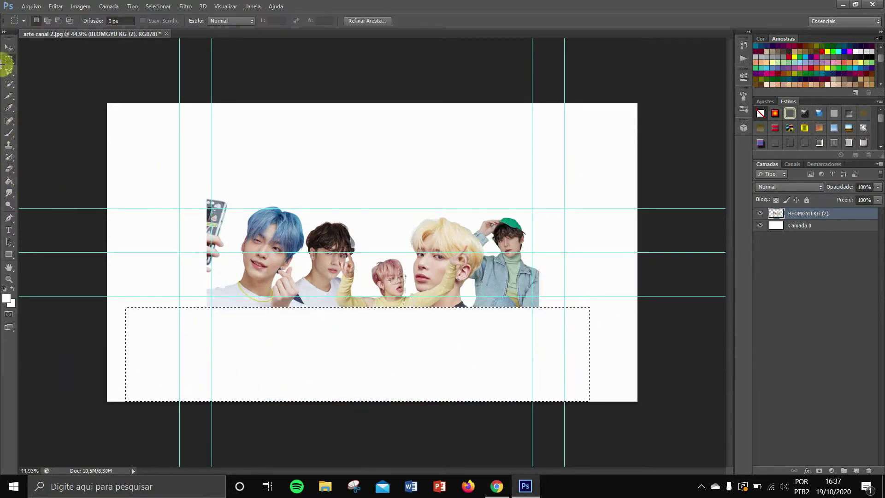
click(854, 467)
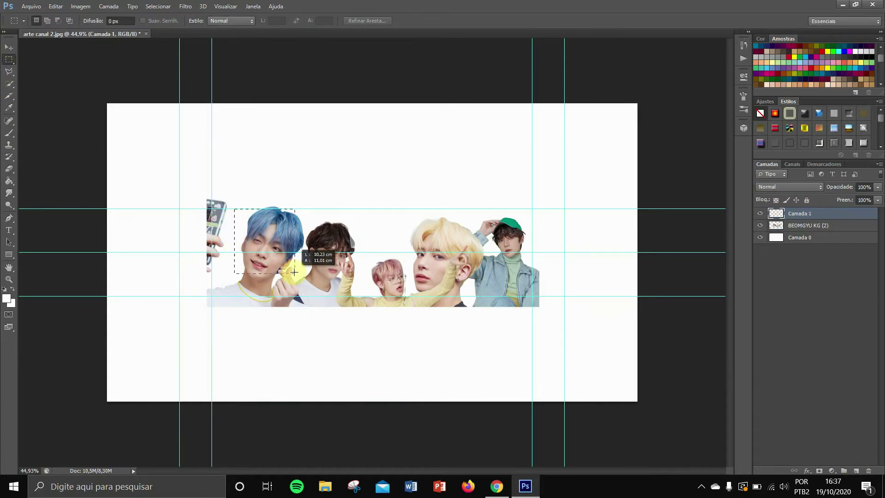
click(12, 109)
click(280, 223)
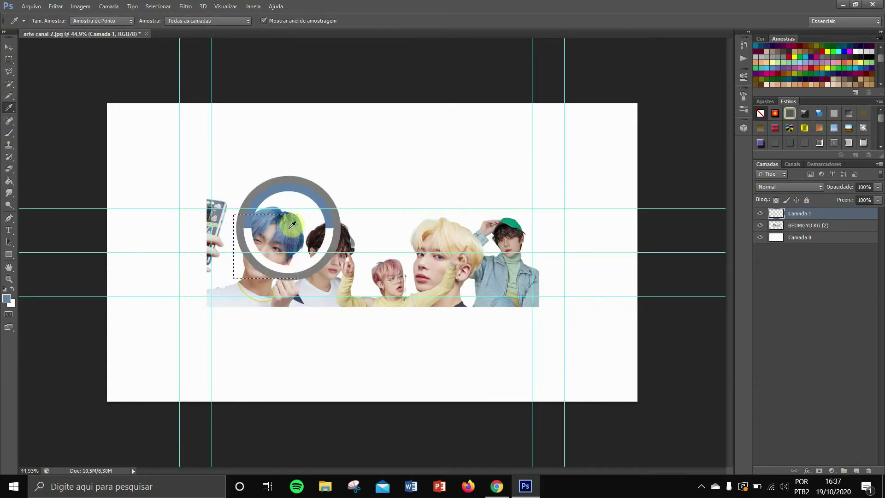
key(m)
key(alt+BackSpace)
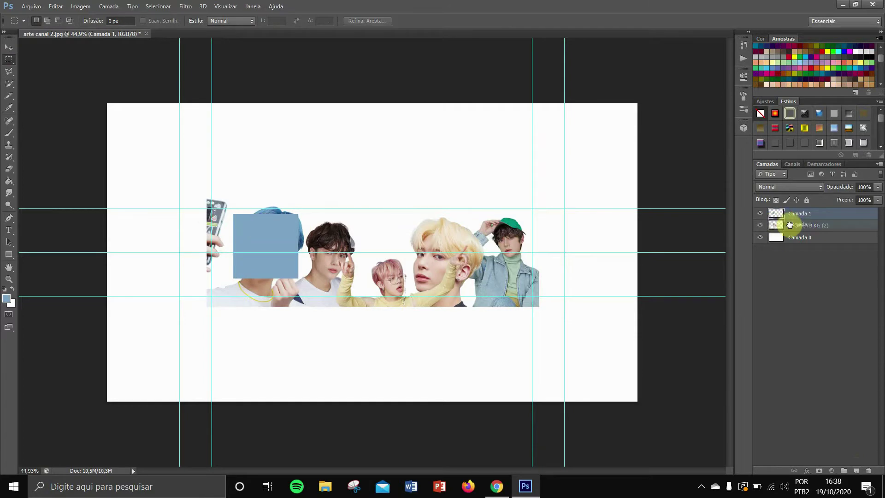
drag(790, 225, 790, 230)
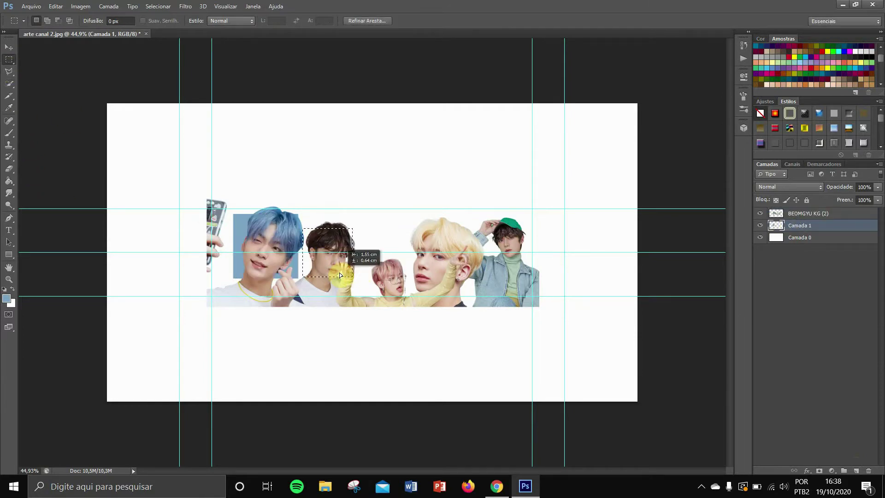
- Fill a smaller square behind the dark-haired figure's head with a skin tone sampled from his face
click(9, 109)
click(326, 241)
click(9, 181)
key(alt+BackSpace)
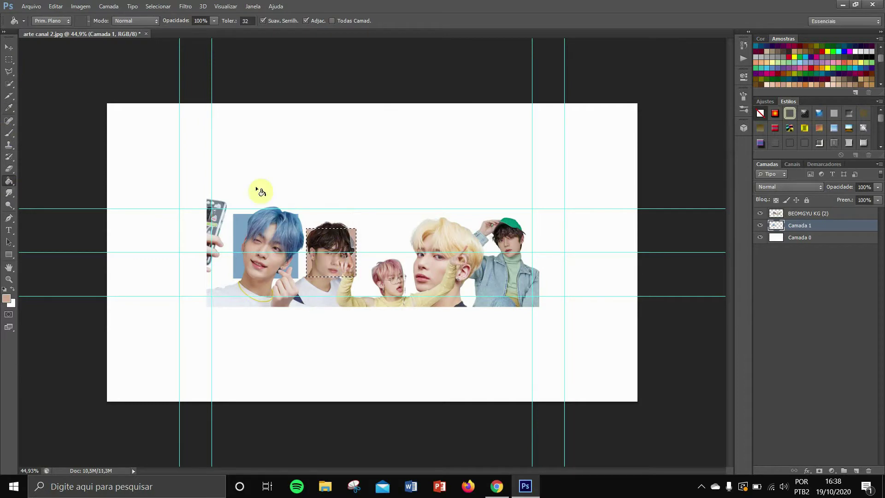
- Revert the document history to the layer reordering (Ordem de Camadas)
click(743, 45)
click(667, 67)
scroll(666, 72, down, 2)
click(666, 72)
click(666, 60)
click(667, 51)
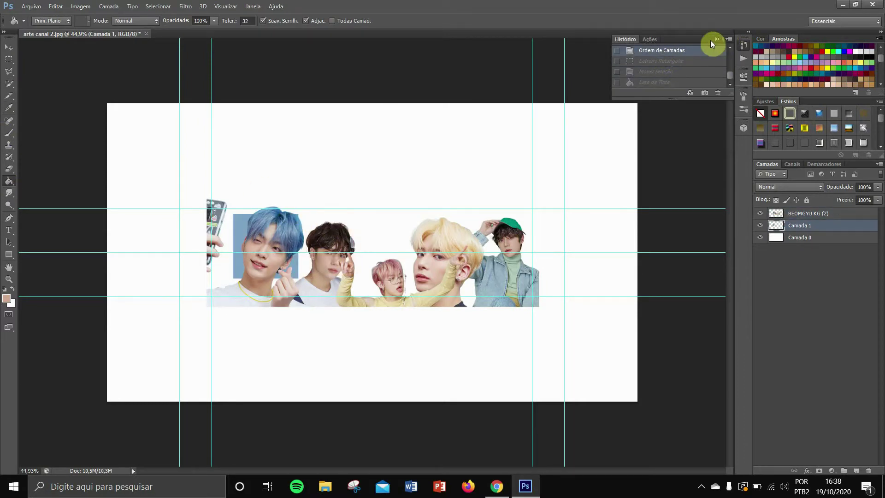
click(716, 39)
- Select a square around the dark-haired figure's head and fill it with the sampled skin tone
click(9, 59)
drag(310, 240, 355, 259)
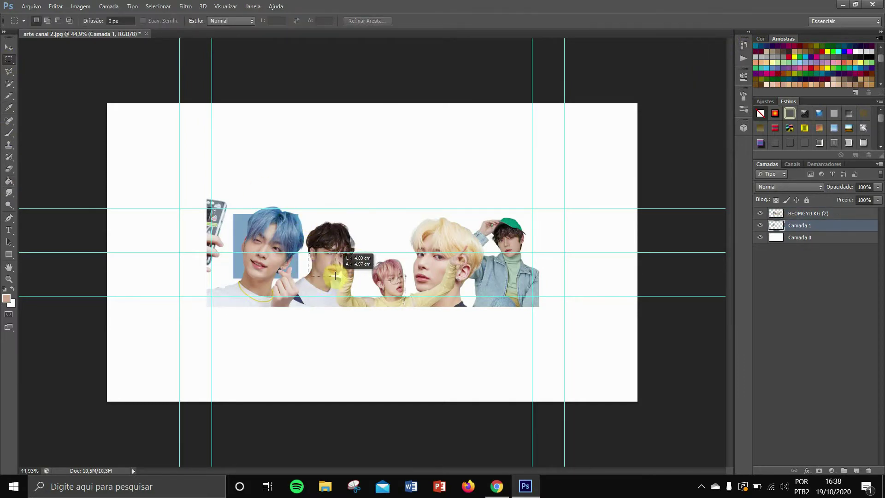
drag(328, 276, 327, 279)
key(g)
- Select a small square around the pink-haired figure's head and fill it with a colour sampled from his hair
click(10, 65)
click(378, 260)
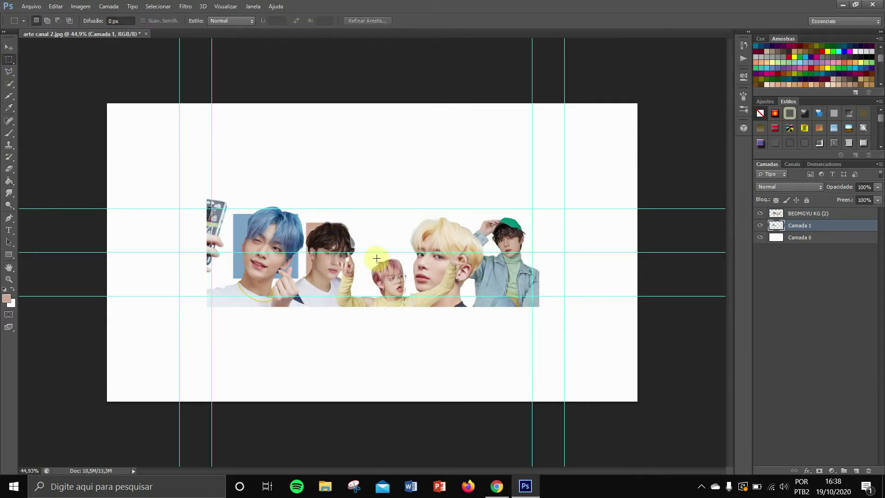
click(9, 107)
mouse_move(375, 271)
mouse_down()
mouse_move(395, 267)
mouse_move(390, 272)
mouse_up()
click(8, 181)
click(390, 287)
- Refill the square behind the pink-haired figure with pale yellow sampled from his sweater
click(9, 108)
click(389, 303)
click(8, 184)
click(393, 281)
- Fill a tall, narrow rectangle behind the left half of the blond figure's head with a sampled red
click(8, 63)
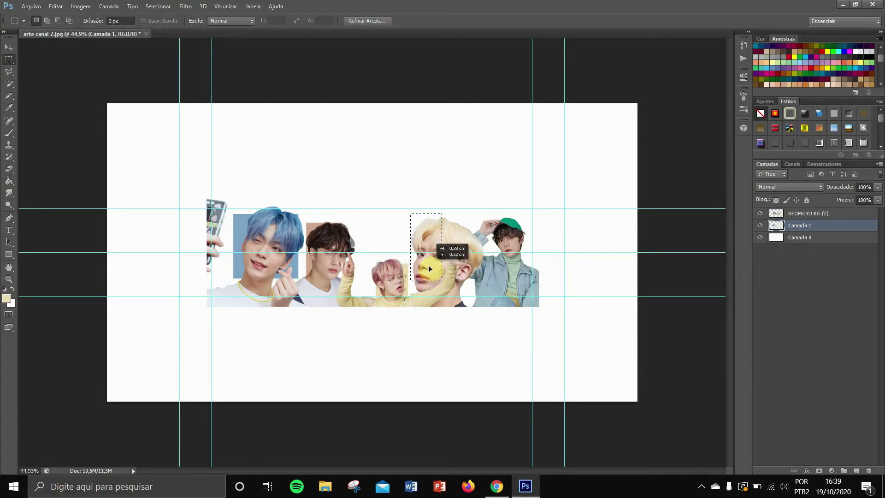
click(9, 107)
mouse_move(424, 272)
mouse_down()
mouse_move(458, 271)
mouse_move(428, 271)
mouse_up()
key(ctrl+z)
click(9, 181)
- Fill a square behind the green-capped figure's head with grey-green sampled from his clothing, and deselect
click(9, 59)
click(468, 230)
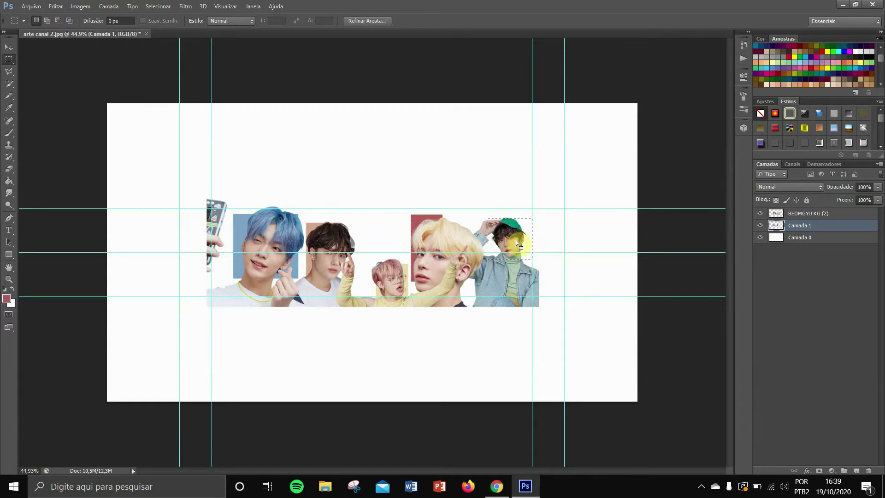
drag(518, 249, 519, 248)
click(8, 109)
click(520, 259)
click(8, 181)
click(512, 252)
click(9, 60)
key(ctrl+d)
key(v)
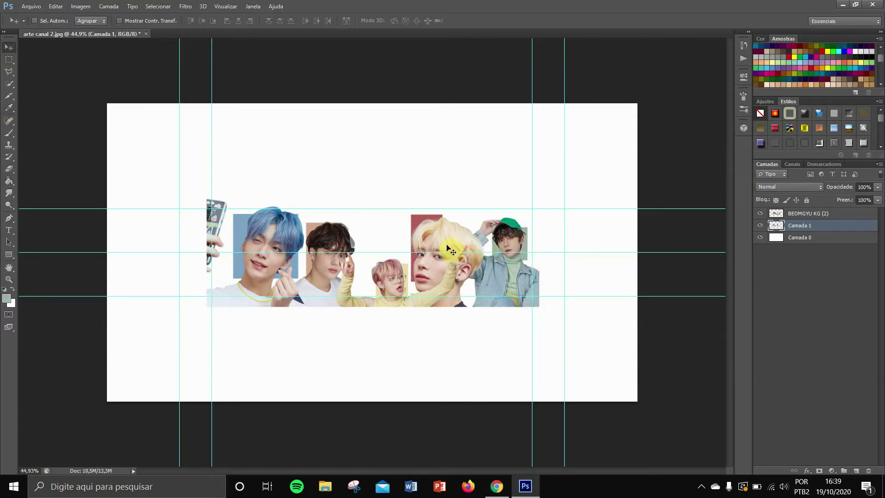
- Clip the member photos layer to the coloured squares on Camada 1 with a clipping mask
right_click(810, 214)
click(673, 229)
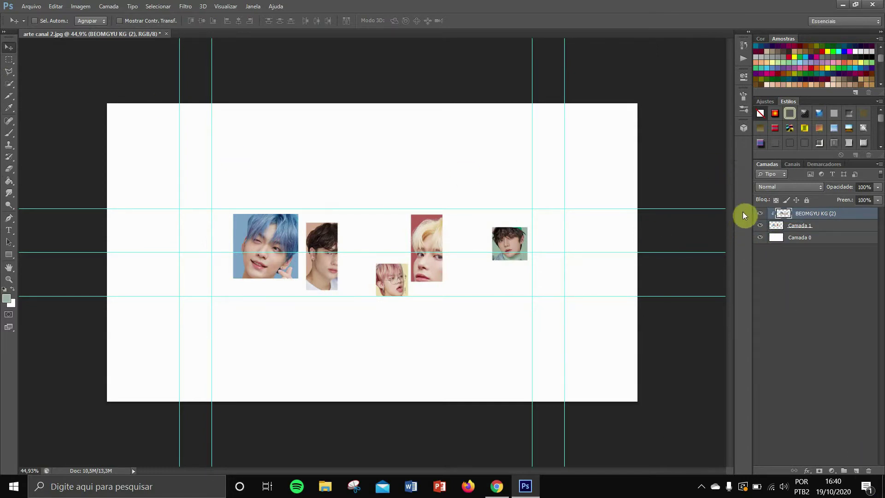
- Place the letter image [h] from the Letras folder beside the second photo, rotated about -12.78°
click(31, 6)
click(65, 195)
click(249, 98)
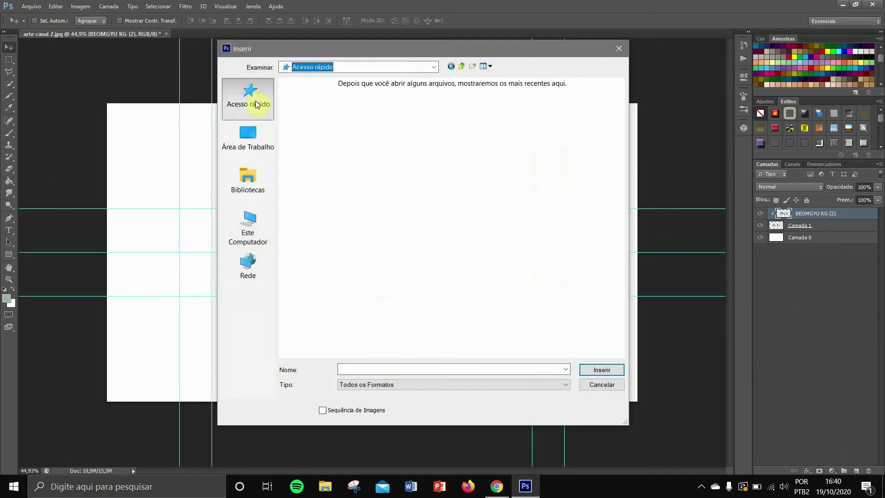
click(249, 141)
double_click(336, 219)
double_click(328, 106)
double_click(329, 96)
scroll(502, 219, down, 10)
scroll(490, 214, up, 8)
double_click(470, 167)
drag(412, 273, 415, 264)
drag(381, 259, 351, 275)
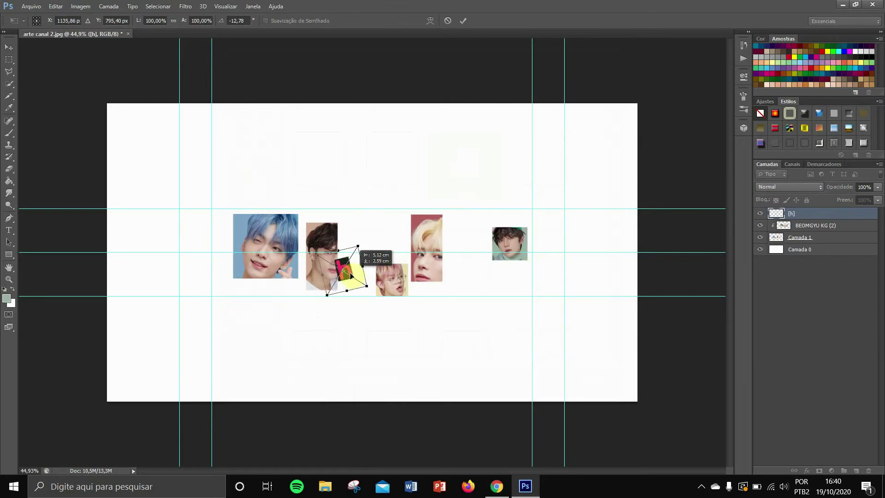
click(464, 21)
- Place the letter image [e] just right of and slightly above the h
click(37, 6)
click(42, 194)
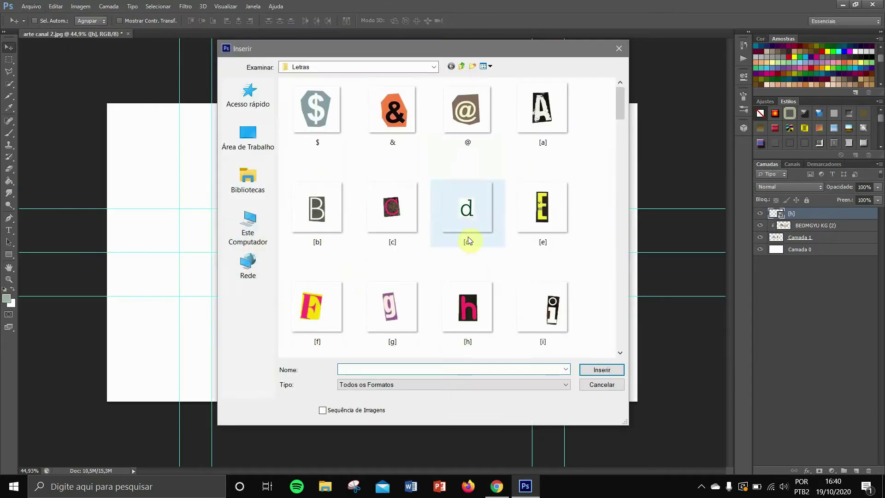
double_click(548, 214)
drag(390, 259, 372, 259)
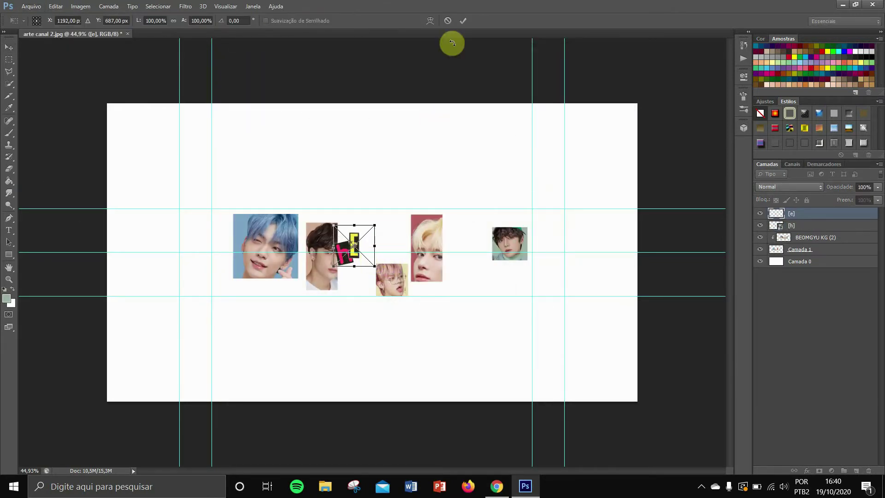
key(Return)
- Place the letter image [a] right after the E, slightly lower, overlapping it
click(31, 6)
click(46, 191)
double_click(551, 147)
drag(384, 261, 373, 262)
key(Return)
- Place the letter image [r] directly after the A in the cut-out word
click(31, 6)
click(46, 191)
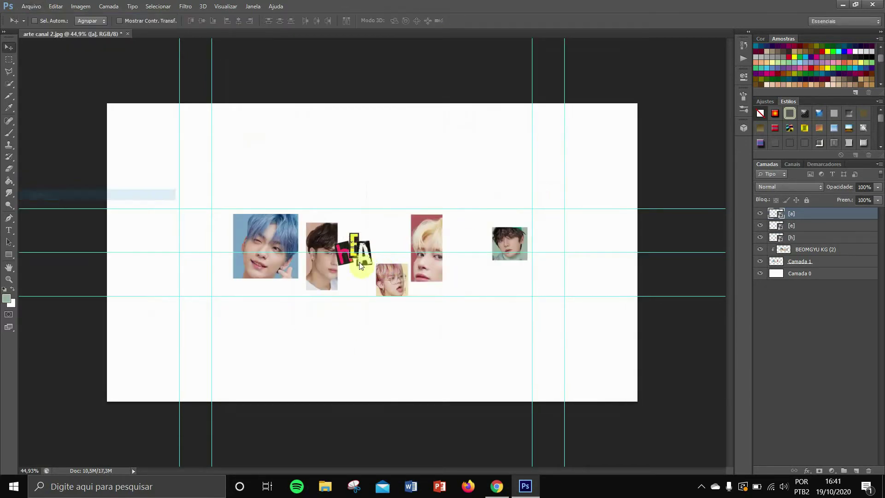
scroll(403, 329, down, 3)
click(352, 193)
double_click(354, 191)
drag(386, 258, 394, 259)
click(463, 20)
- Place the letter image [t] after the R, enlarged to about 105.5%
click(31, 6)
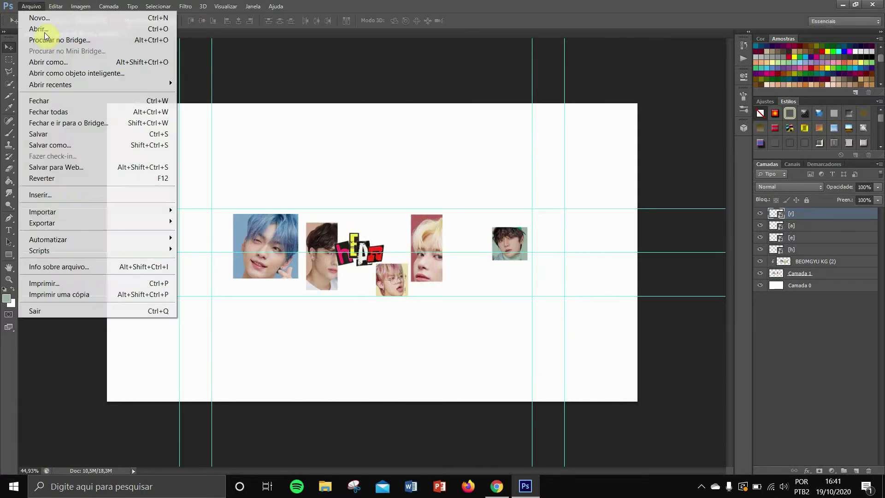
click(46, 191)
scroll(404, 329, down, 3)
click(479, 306)
double_click(479, 306)
drag(400, 266, 407, 266)
drag(389, 252, 409, 251)
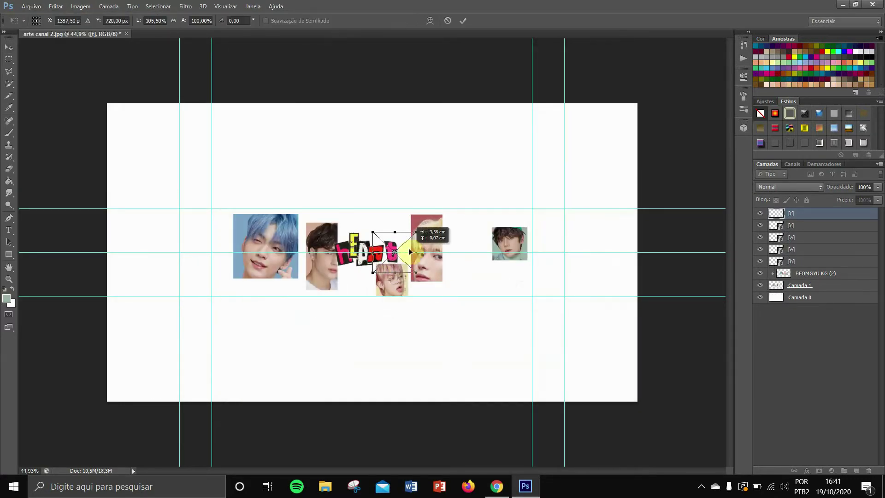
click(463, 21)
- Place the letter image [x] after the t, slightly lower, above the pink-haired member's photo
click(31, 6)
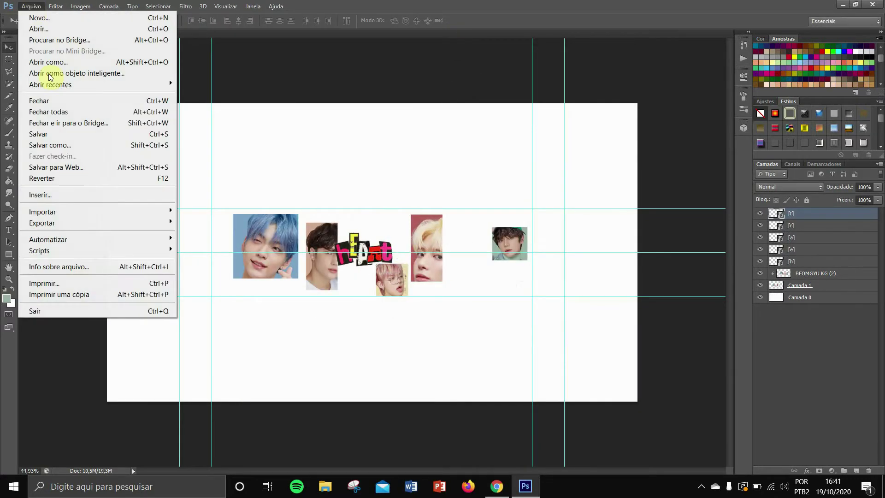
click(83, 191)
double_click(467, 108)
drag(388, 257, 412, 262)
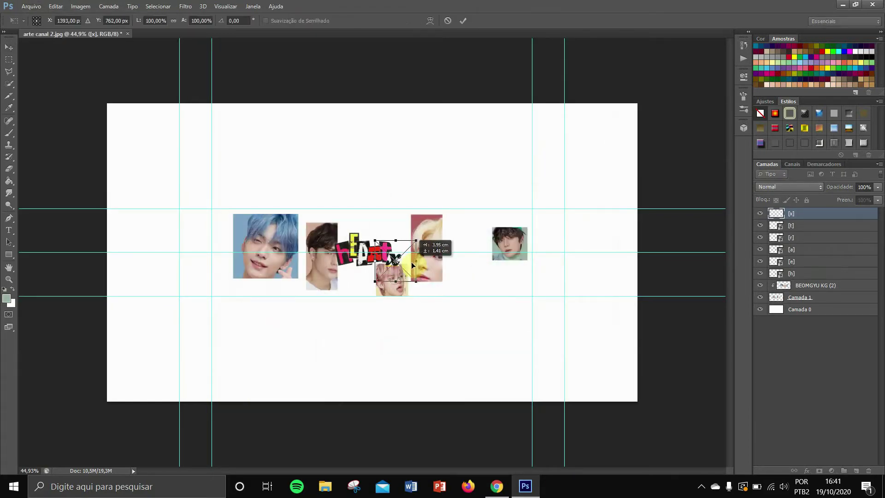
key(Return)
- Place the letter image [y] right after the x in the cut-out word
click(31, 6)
click(83, 193)
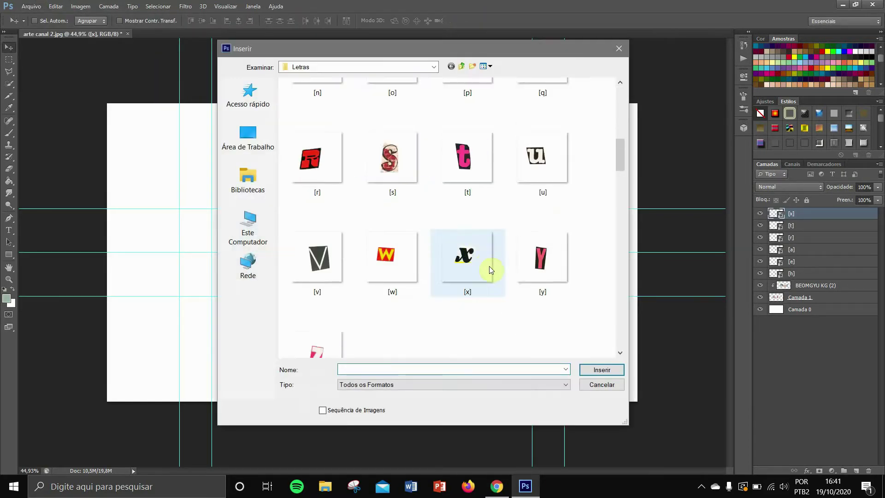
double_click(542, 258)
drag(392, 254, 420, 253)
key(Return)
- Place the letter image x1 at the end of the word, over the blond member's photo edge
click(31, 6)
click(106, 193)
scroll(536, 249, down, 5)
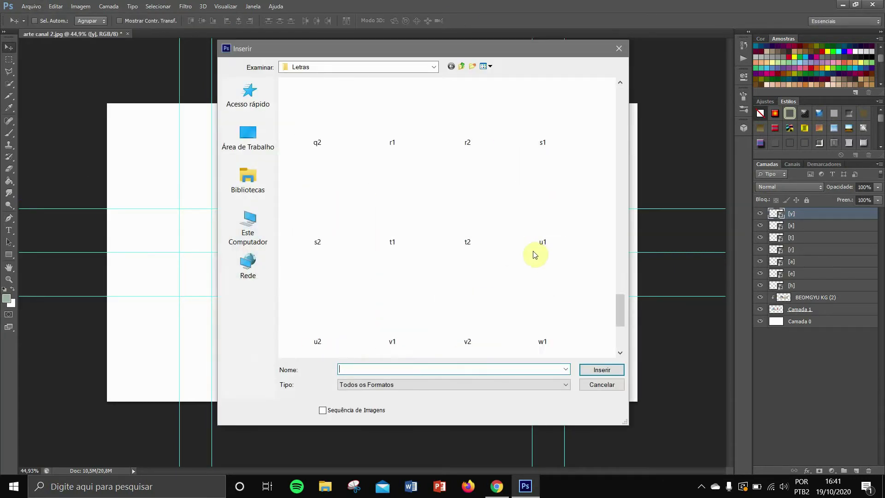
double_click(413, 259)
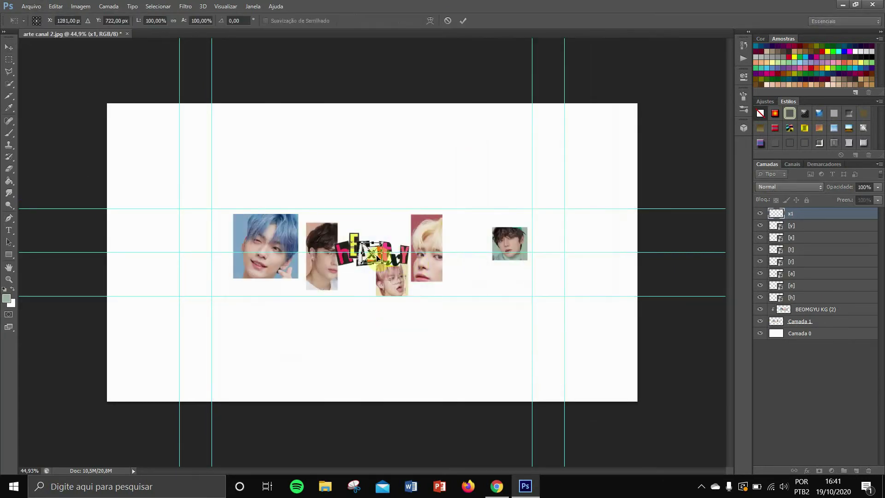
click(463, 21)
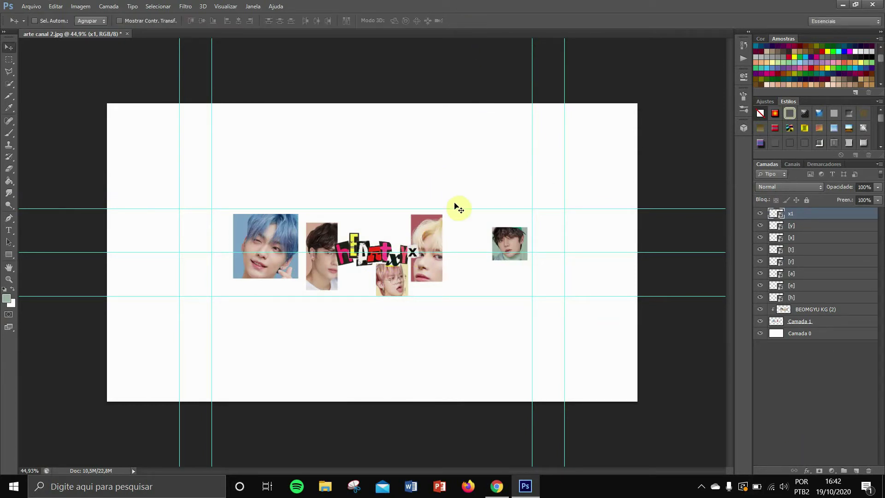
- Place the balloon bear sticker asseela'32 from the Stickers folder between the blond member's photo and the last photo
click(18, 5)
click(106, 194)
click(360, 67)
click(386, 147)
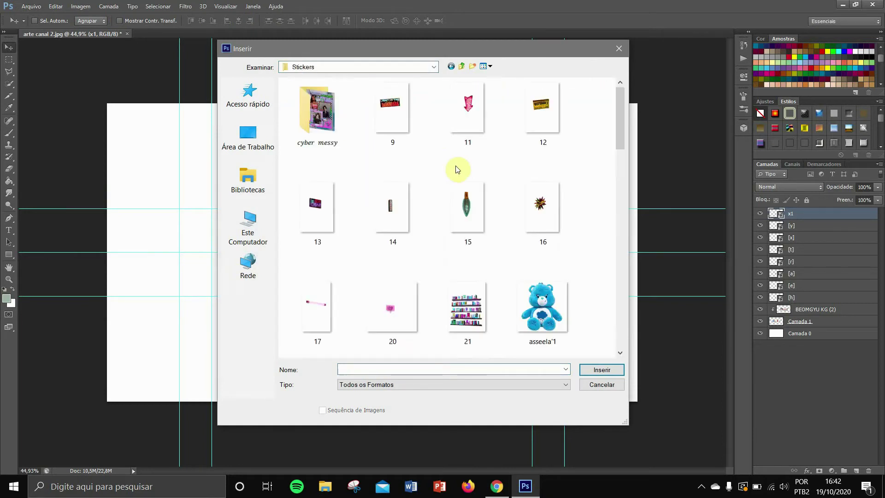
scroll(507, 185, down, 9)
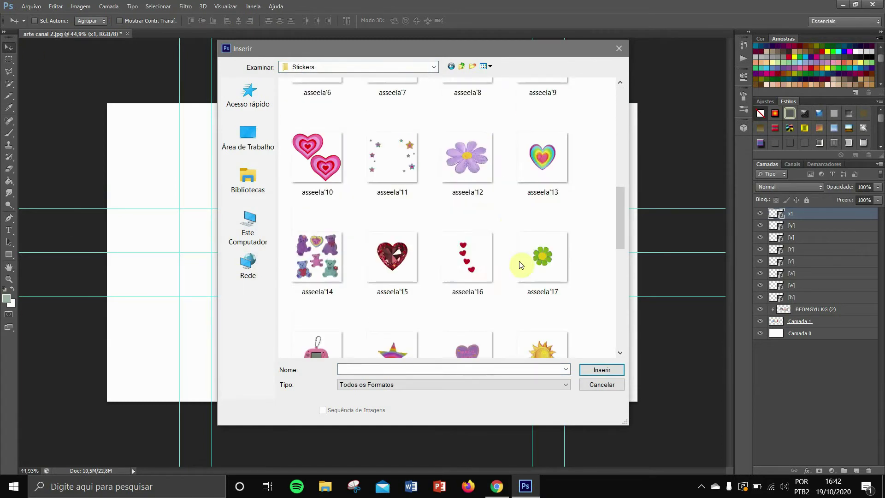
scroll(521, 265, down, 4)
scroll(543, 226, down, 6)
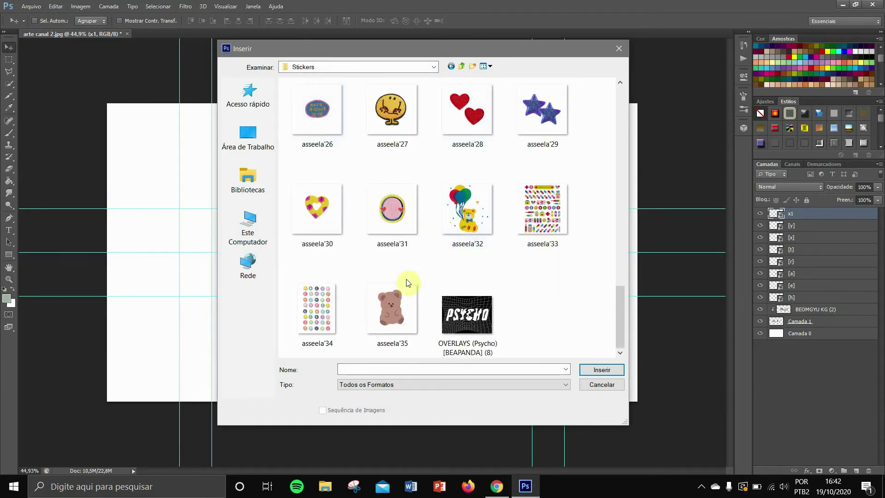
double_click(482, 228)
drag(400, 269, 496, 267)
click(463, 21)
click(32, 7)
click(40, 195)
scroll(535, 244, down, 3)
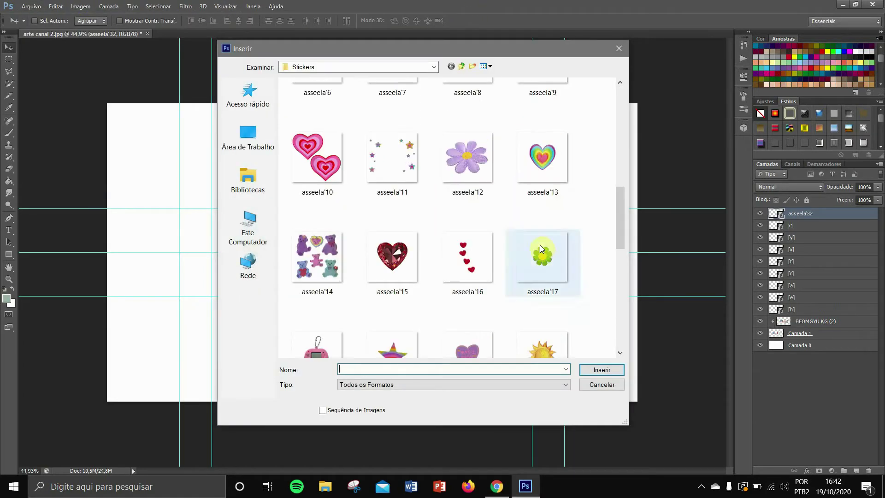
double_click(498, 178)
drag(362, 316, 283, 326)
click(448, 21)
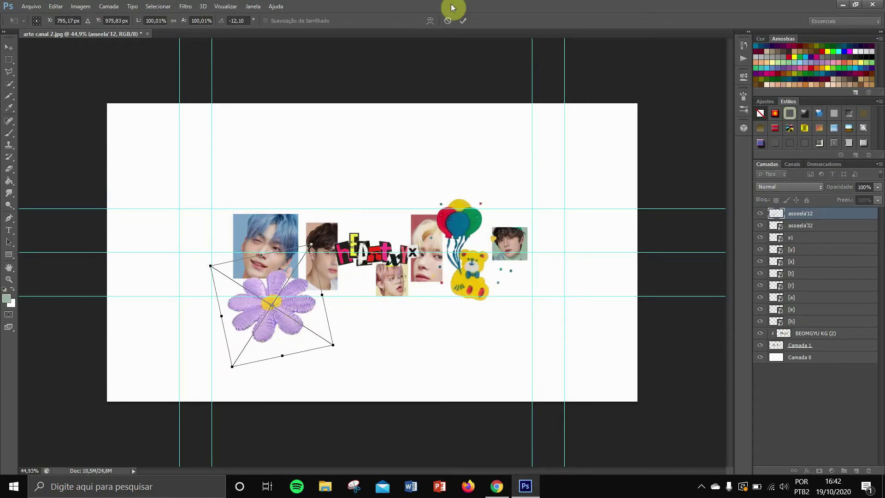
click(31, 6)
click(63, 201)
scroll(518, 253, down, 3)
double_click(529, 210)
drag(392, 264, 307, 303)
click(448, 21)
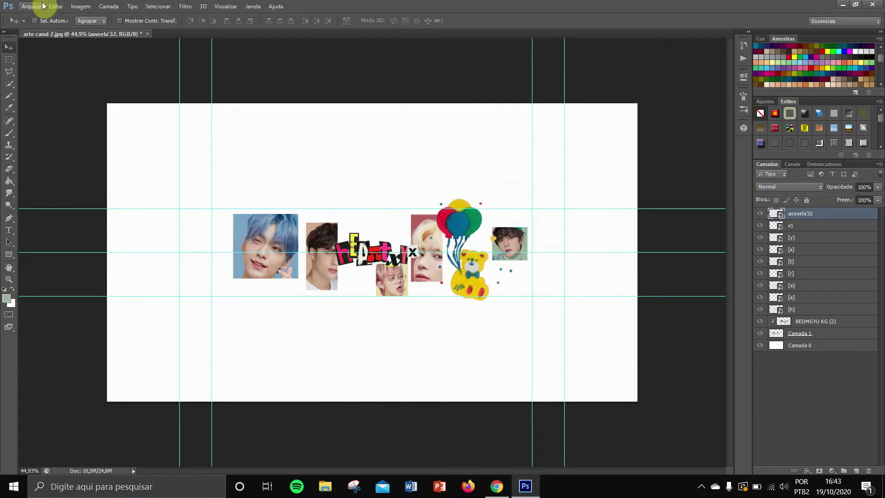
- On a new layer, fill a thin bar as wide as the blue-haired member's photo, just beneath it, with yellow sampled from the letter E
click(9, 60)
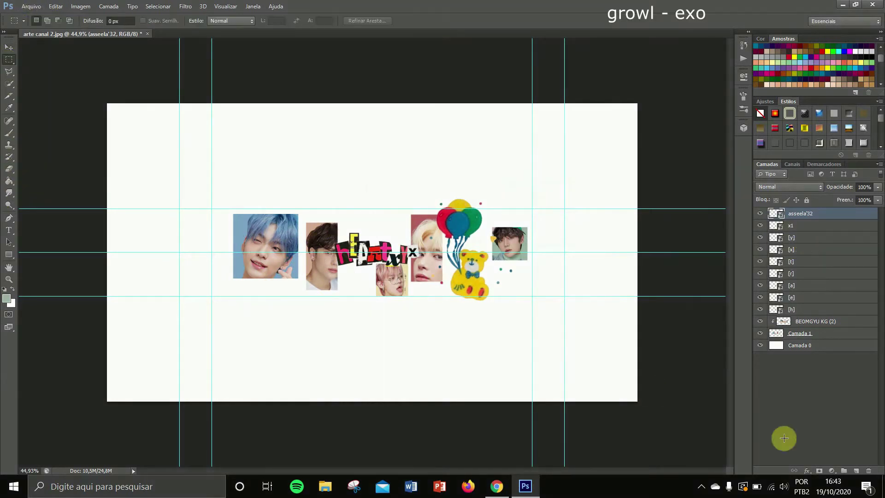
click(857, 471)
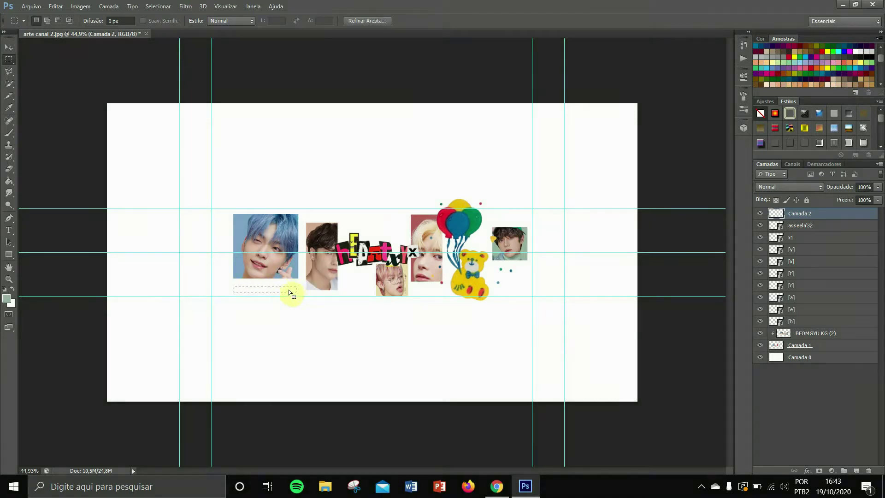
drag(233, 284, 298, 289)
click(233, 284)
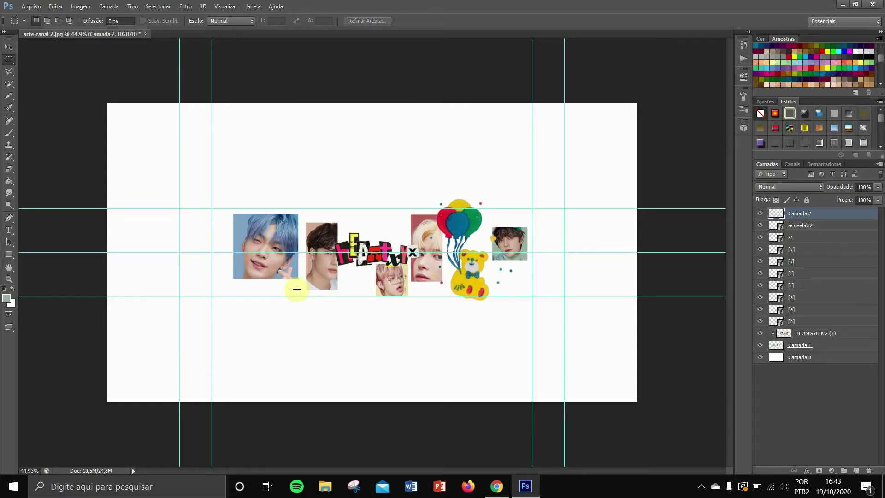
drag(232, 281, 298, 289)
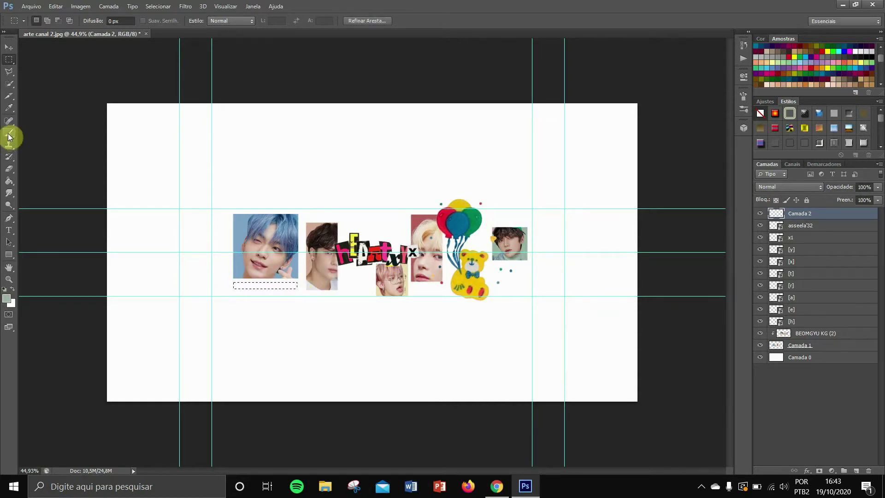
click(9, 108)
click(383, 252)
click(353, 239)
click(9, 182)
click(259, 286)
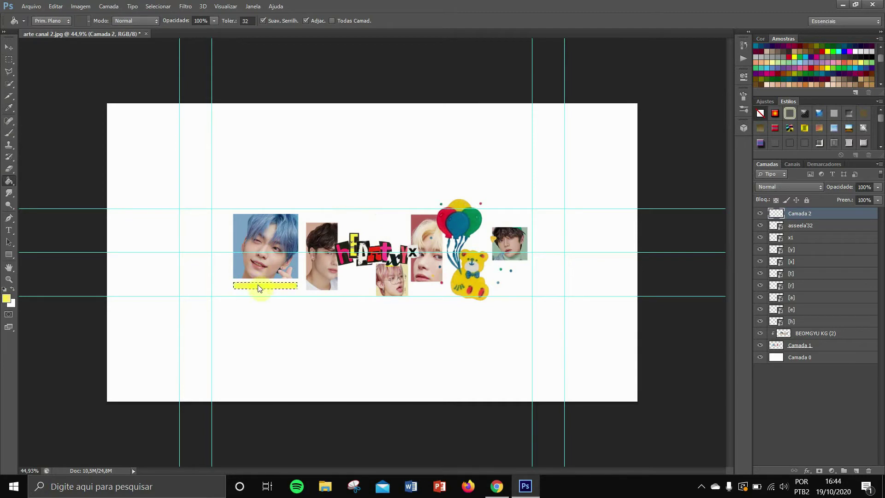
- Add the text "SE INSCREVA" in Kiona Regular in the empty area above the photos
click(9, 229)
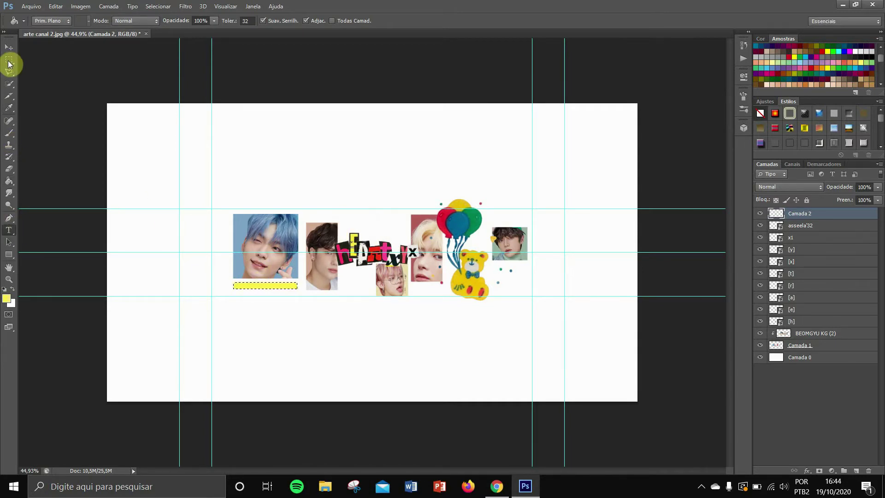
click(353, 180)
click(11, 61)
click(331, 234)
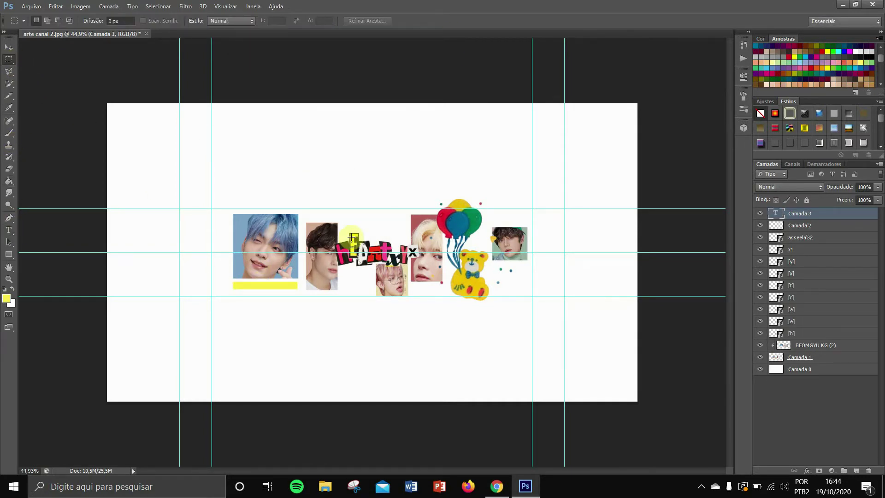
click(365, 190)
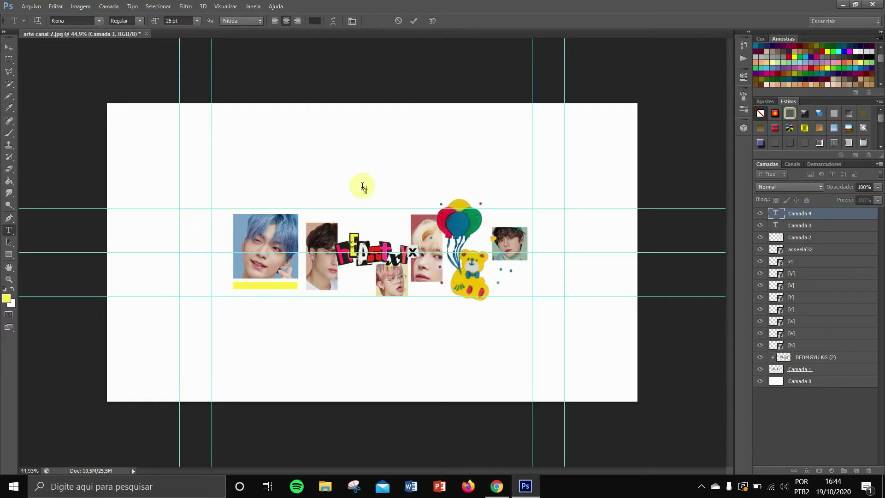
- Set the "SE INSCREVA" text to 40 pt and move it onto the yellow bar
triple_click(367, 146)
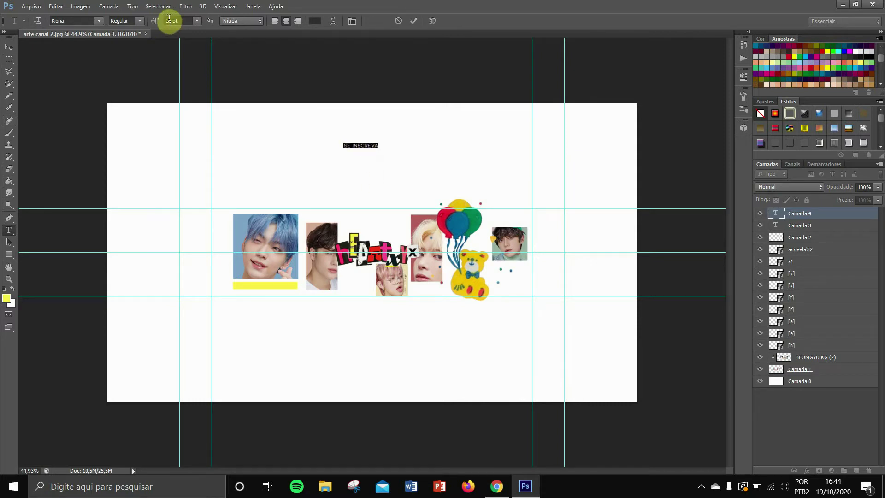
drag(170, 21, 156, 22)
text(50)
key(BackSpace)
key(BackSpace)
text(40)
drag(386, 176, 291, 318)
- Set the "SE INSCREVA" text to 30 pt and space out its letters to span the yellow bar
click(285, 288)
triple_click(285, 289)
click(177, 21)
text(30)
key(Return)
click(414, 21)
triple_click(249, 288)
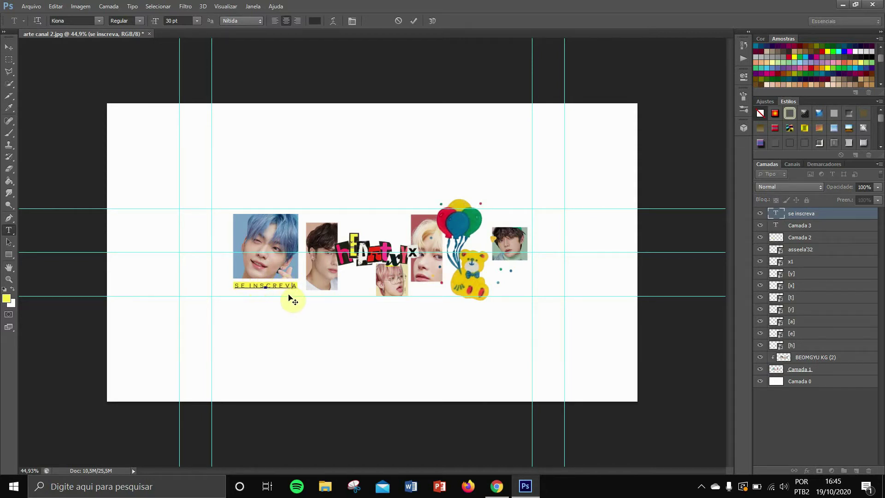
click(415, 22)
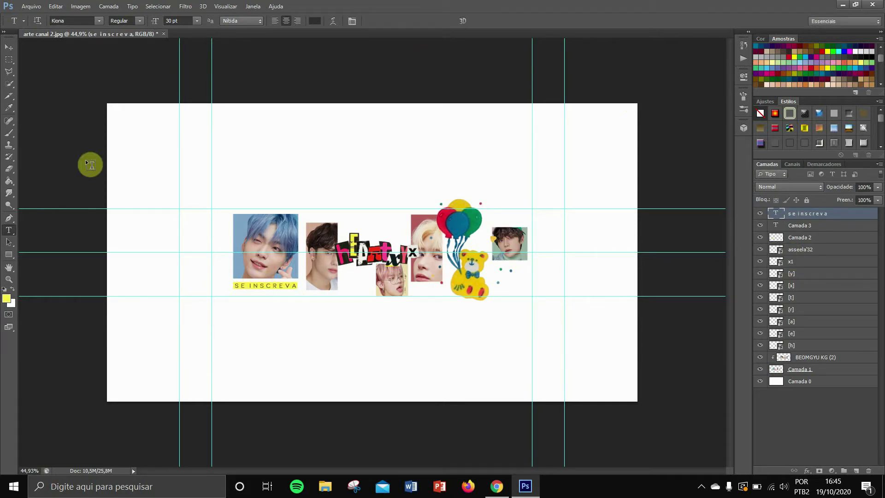
click(9, 46)
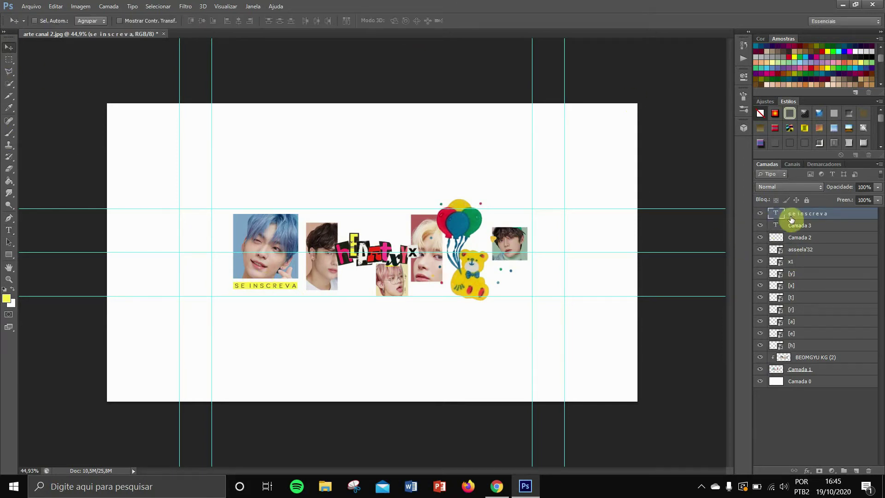
click(748, 34)
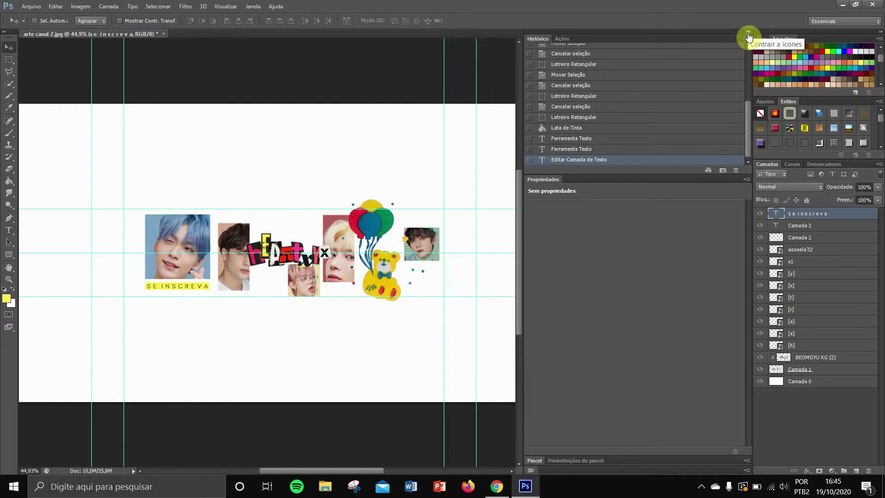
click(747, 181)
click(879, 39)
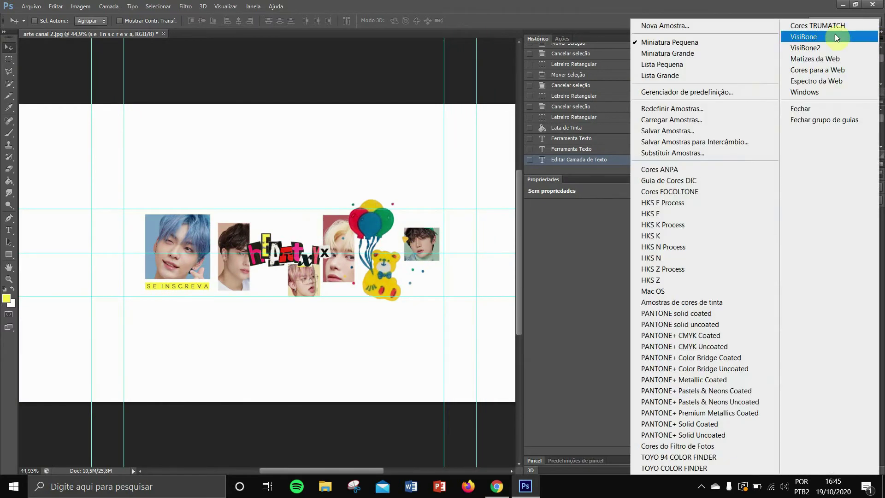
click(609, 231)
click(747, 40)
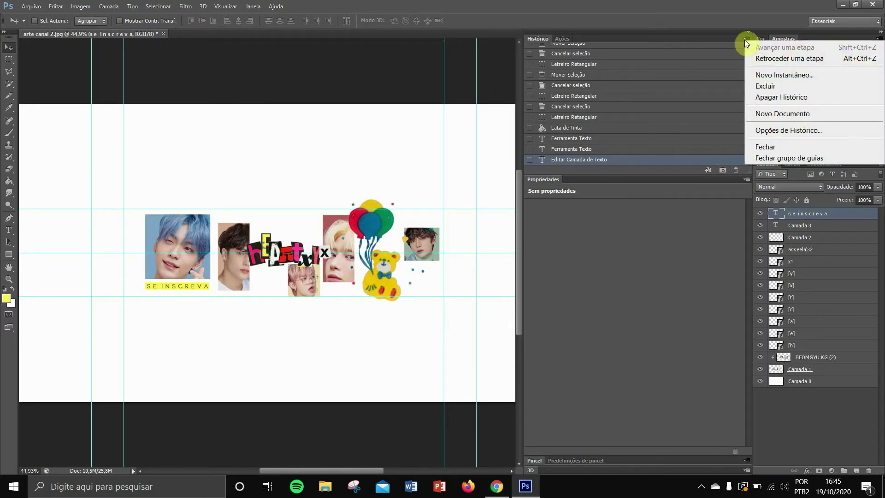
- Collapse the History and Properties panels, show the Navigator panel and enlarge the view of the banner artwork
click(749, 33)
click(743, 129)
click(743, 129)
click(749, 36)
click(749, 35)
click(879, 32)
click(879, 31)
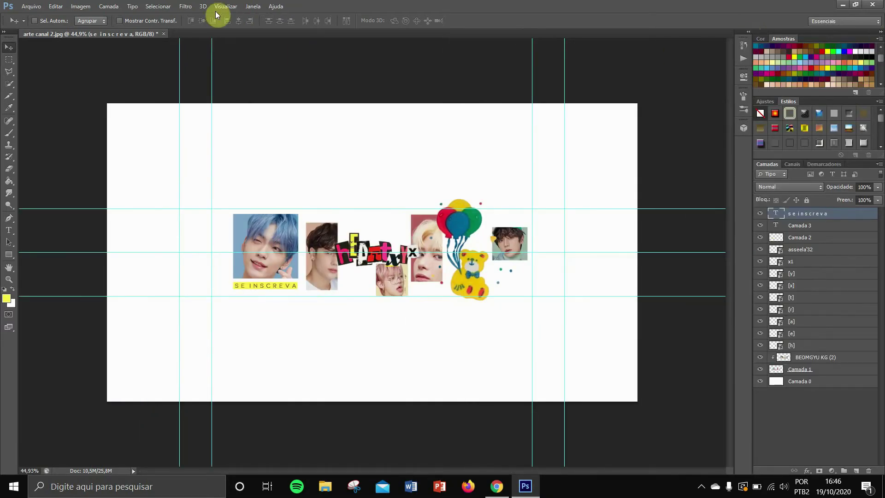
click(252, 6)
click(296, 249)
drag(818, 98, 826, 98)
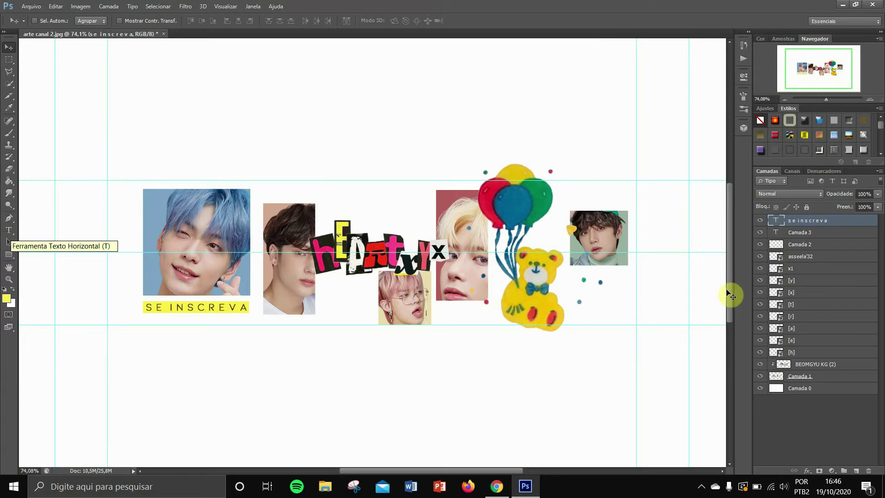
- On layer Camada 2, fill a thin bar as wide as the rightmost member's photo, just above it, with red sampled from the balloon
click(807, 244)
click(8, 59)
drag(567, 198, 628, 206)
click(658, 208)
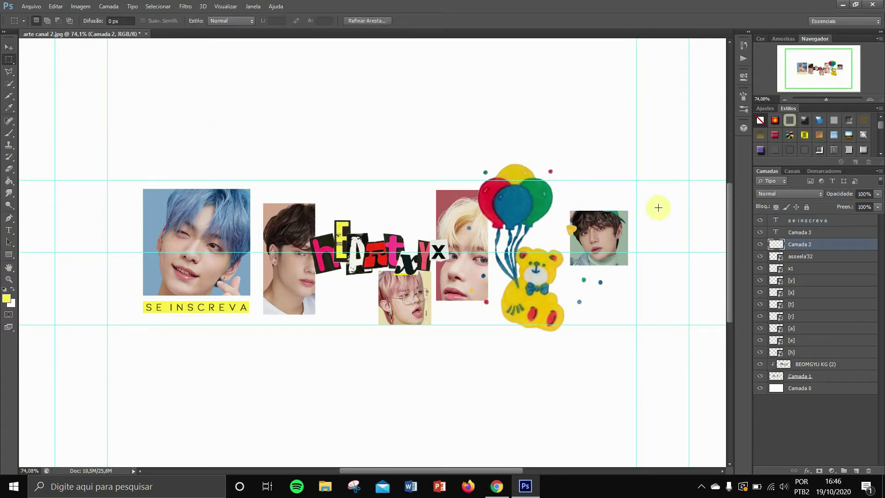
mouse_move(572, 203)
mouse_down()
mouse_move(625, 207)
mouse_move(571, 200)
mouse_up()
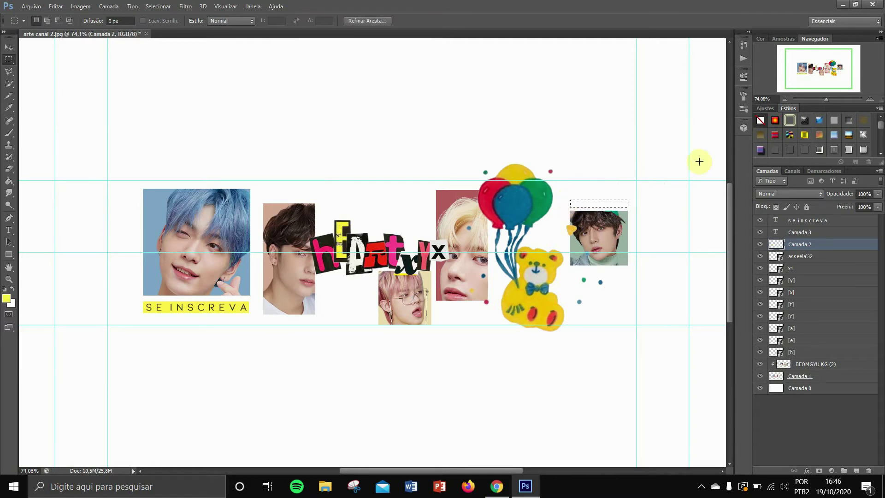
click(9, 107)
click(487, 196)
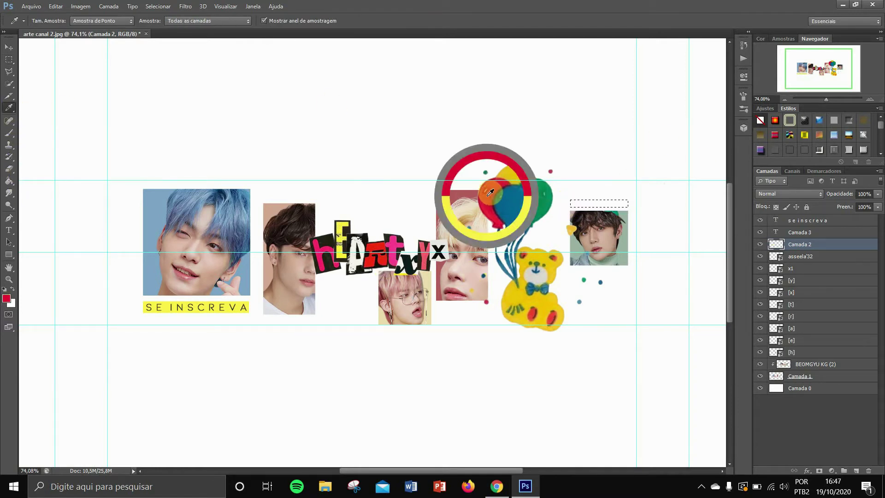
click(9, 181)
click(612, 204)
click(9, 230)
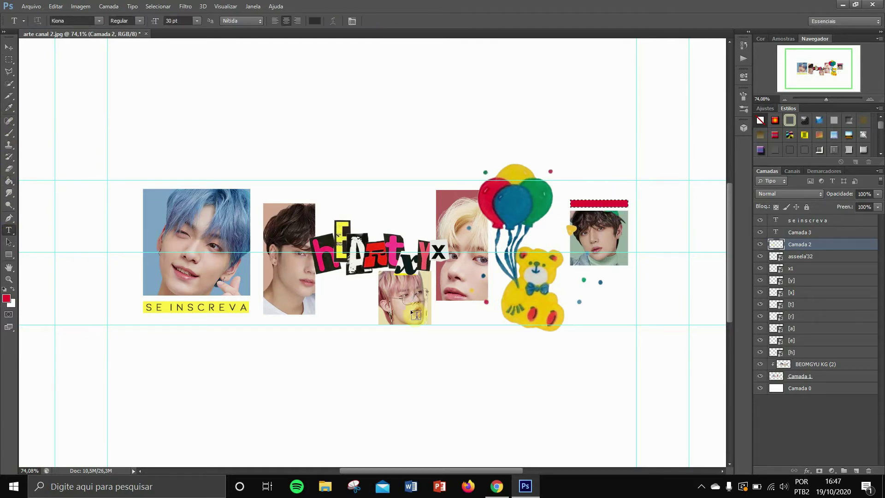
click(9, 60)
click(199, 148)
click(9, 47)
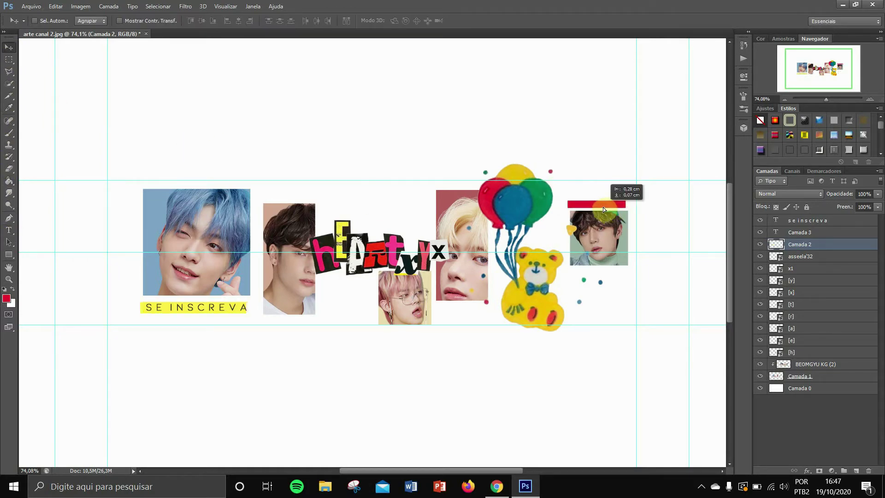
click(56, 6)
click(123, 224)
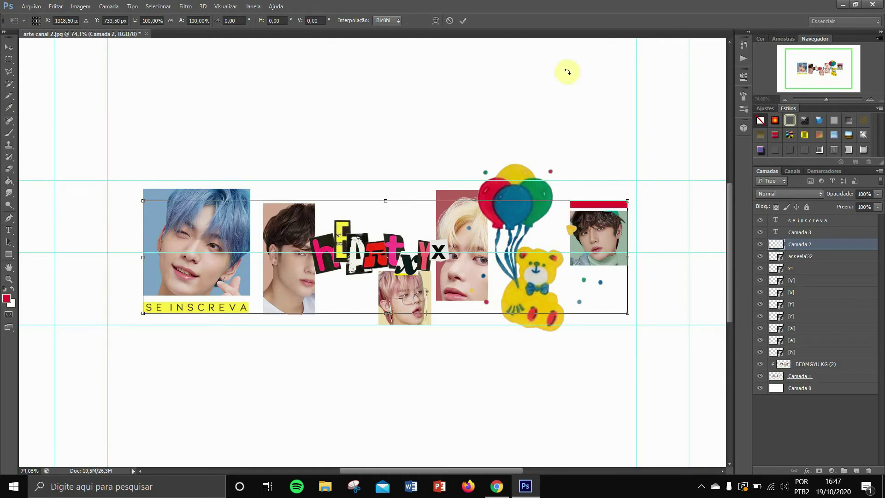
click(449, 21)
click(55, 6)
click(106, 224)
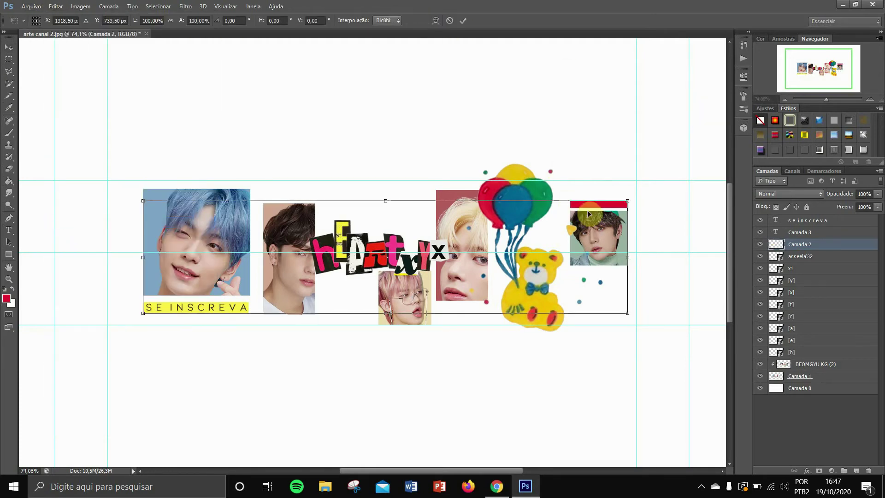
key(Return)
- Copy the red bar onto its own layer and erase the original bar from Camada 2
click(9, 72)
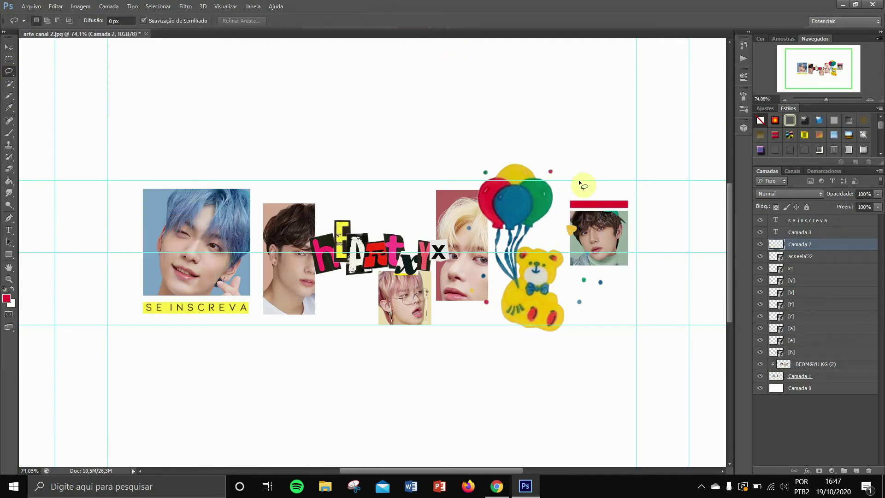
drag(606, 190, 599, 190)
right_click(820, 247)
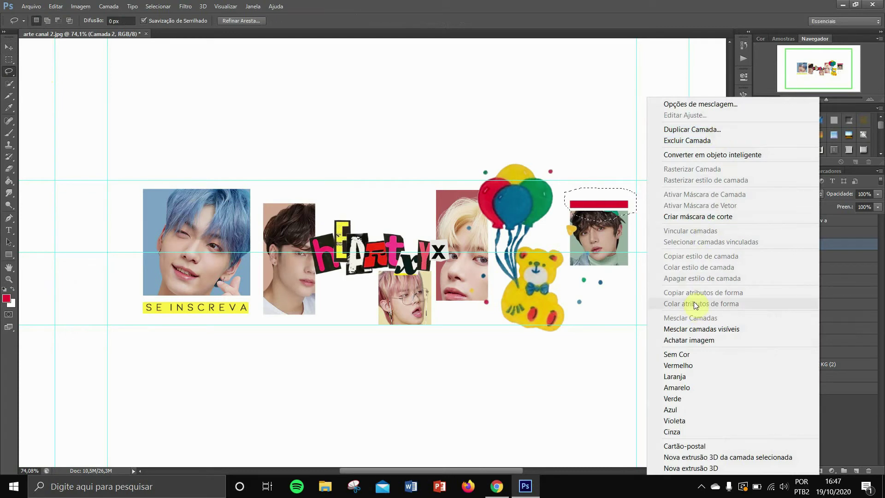
right_click(600, 200)
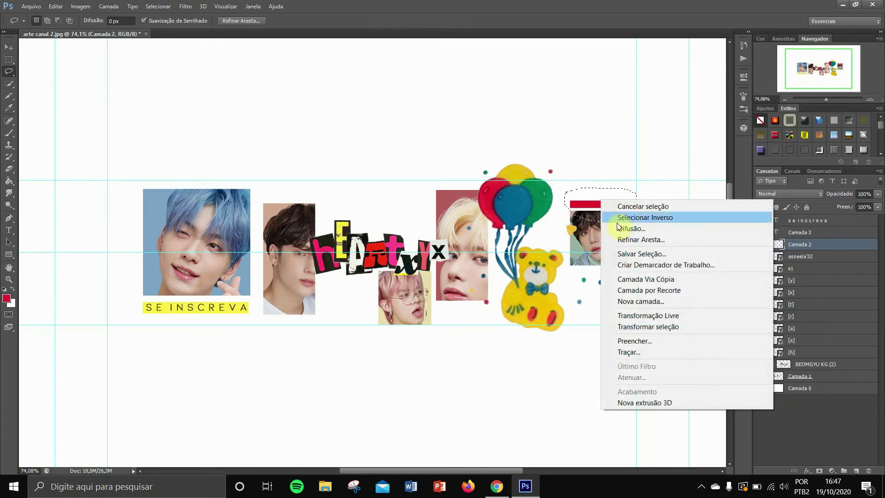
click(760, 279)
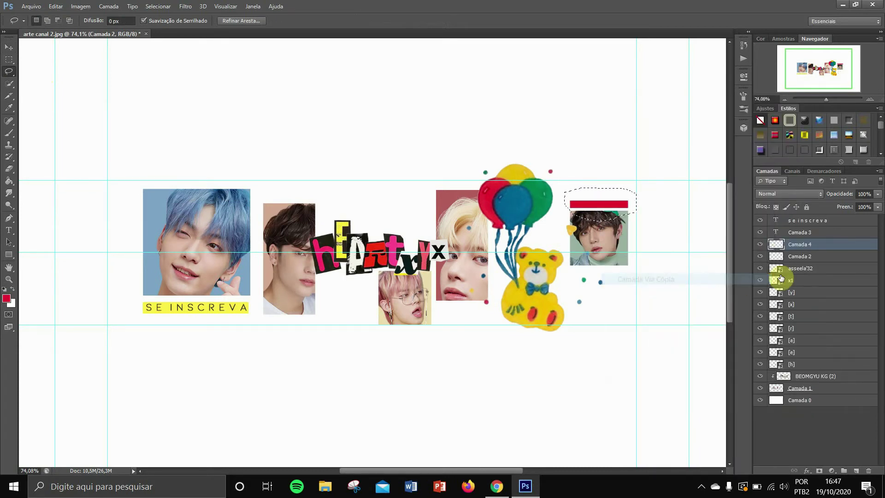
click(9, 169)
click(792, 258)
drag(616, 196, 583, 210)
click(760, 245)
click(770, 247)
- Free Transform the red bar to match the width of the rightmost photo and place it slightly above that photo
click(56, 6)
click(92, 222)
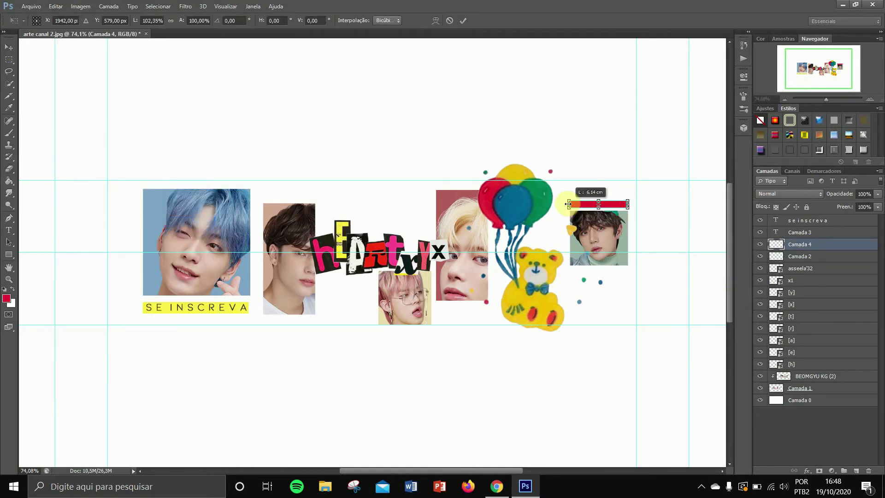
click(463, 20)
click(56, 6)
click(117, 223)
click(463, 20)
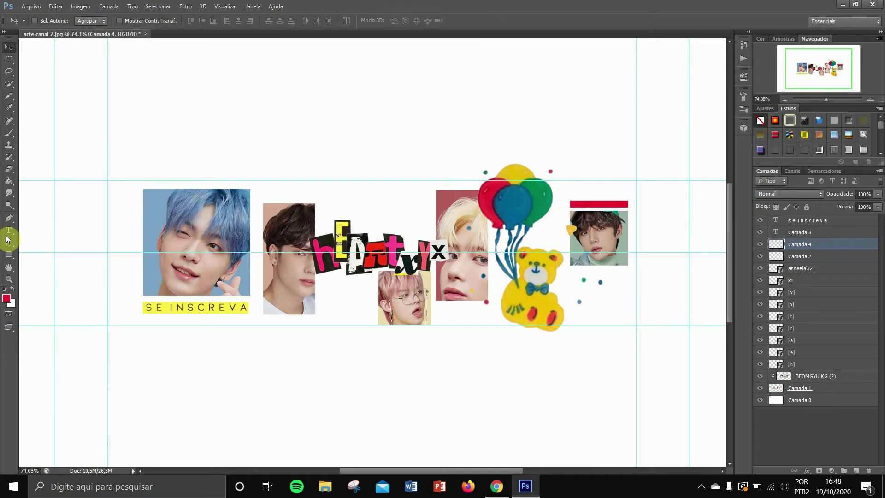
drag(598, 206, 607, 200)
click(56, 6)
click(118, 224)
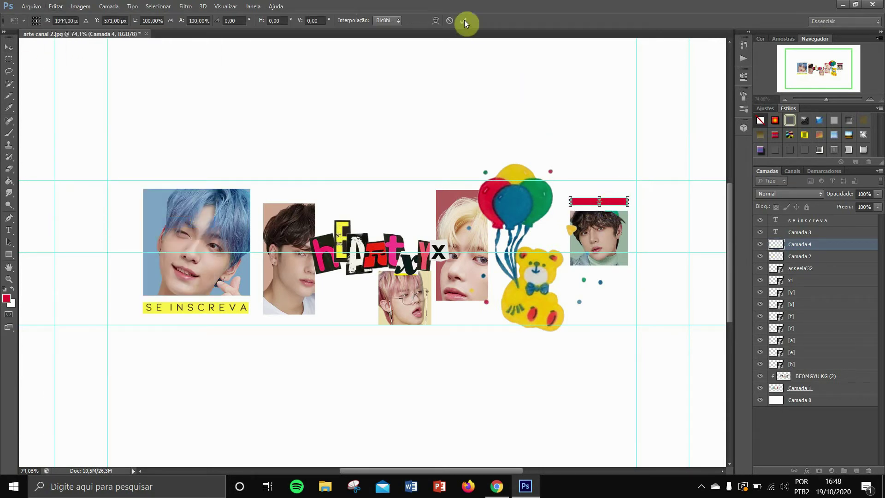
click(463, 20)
- Add the letter-spaced text "HEART" in Kiona Regular in the empty area below the photos and color it white
click(9, 230)
click(531, 409)
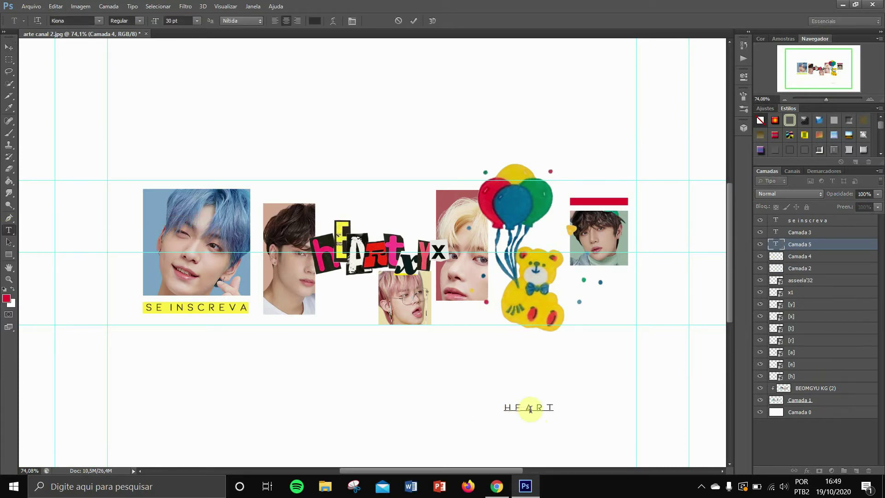
key(ctrl+a)
click(314, 20)
click(445, 144)
drag(470, 121, 404, 103)
click(628, 111)
- Move the white text onto the red bar, set it to 20 pt and complete it to letter-spaced "HEARTXYX"
drag(540, 439, 608, 233)
double_click(598, 202)
click(598, 202)
drag(175, 22, 122, 16)
text(25)
key(BackSpace)
text(0)
click(602, 206)
text(XYX)
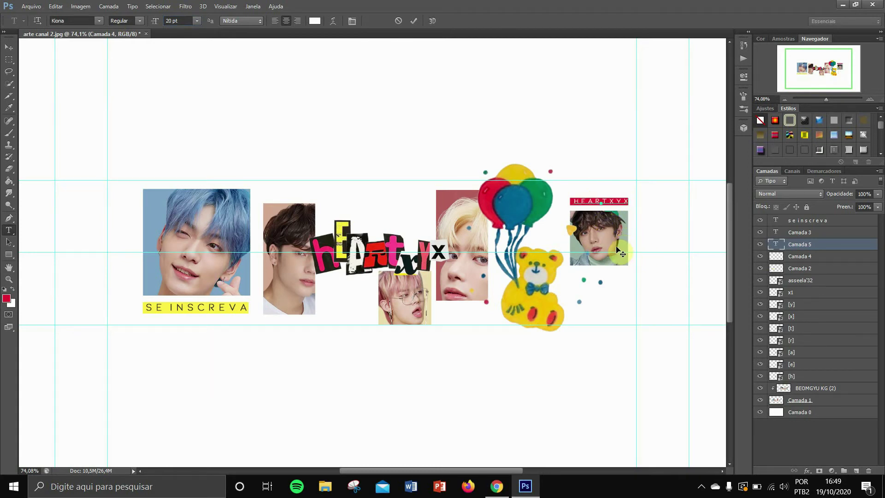
click(413, 21)
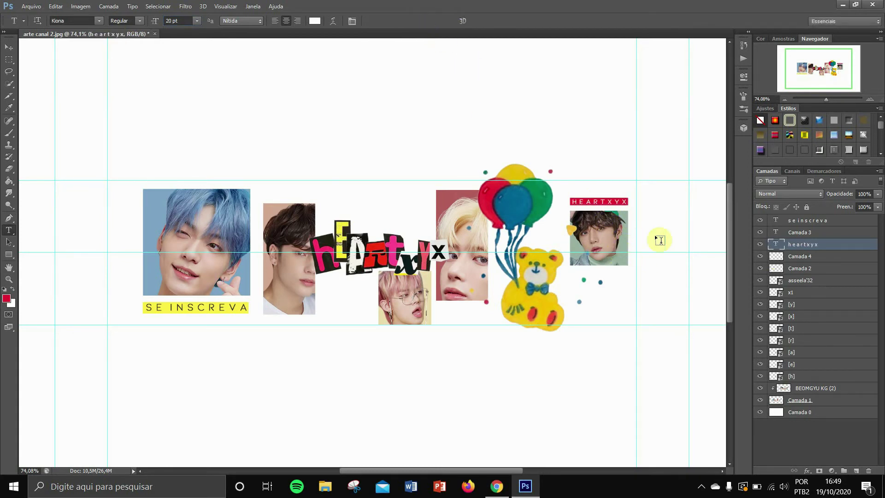
click(15, 46)
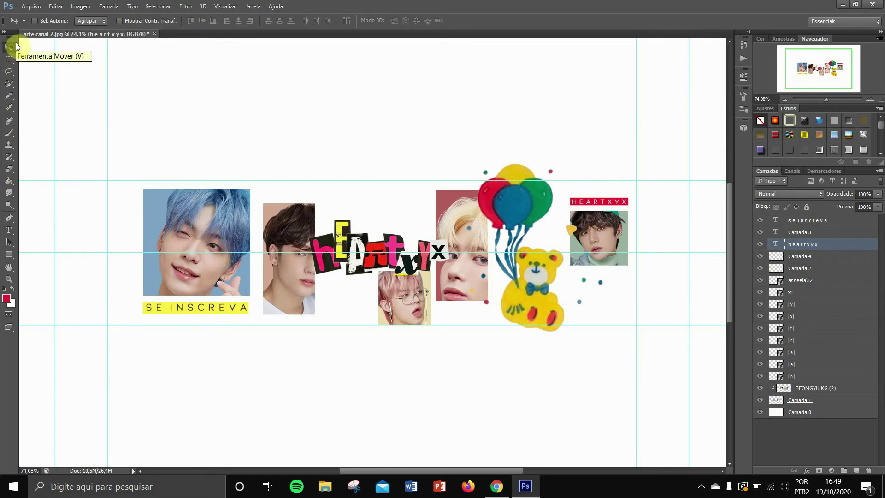
- Select a strip under the bear below the lower guide, rasterize layer x1 and try to erase the strip there
click(9, 60)
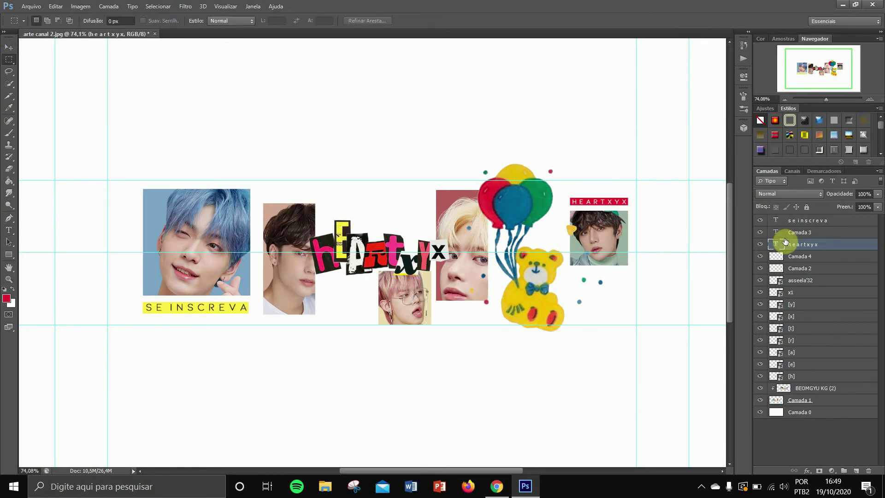
click(807, 233)
click(785, 292)
click(761, 293)
click(762, 292)
click(761, 280)
click(761, 280)
drag(491, 326, 592, 336)
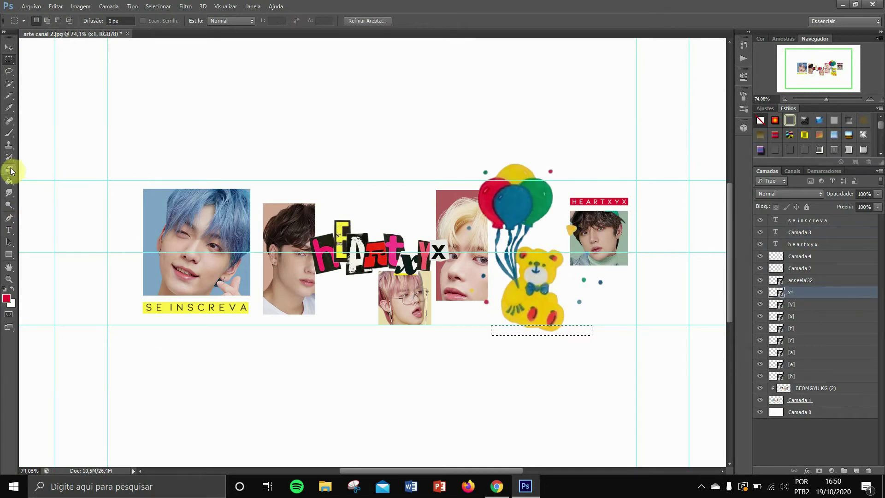
click(9, 169)
click(522, 327)
click(417, 189)
mouse_move(484, 279)
mouse_down()
mouse_move(528, 346)
mouse_move(530, 330)
mouse_move(593, 316)
mouse_move(501, 325)
mouse_up()
click(47, 21)
drag(40, 46, 28, 46)
drag(558, 322, 540, 327)
- Rasterize the asseela'32 sticker layer, erase the part of the bear below the lower guide and clear the selection
click(761, 292)
click(760, 293)
click(760, 280)
click(760, 280)
click(791, 281)
click(544, 326)
click(431, 190)
drag(567, 323, 502, 330)
click(9, 60)
click(346, 167)
click(9, 47)
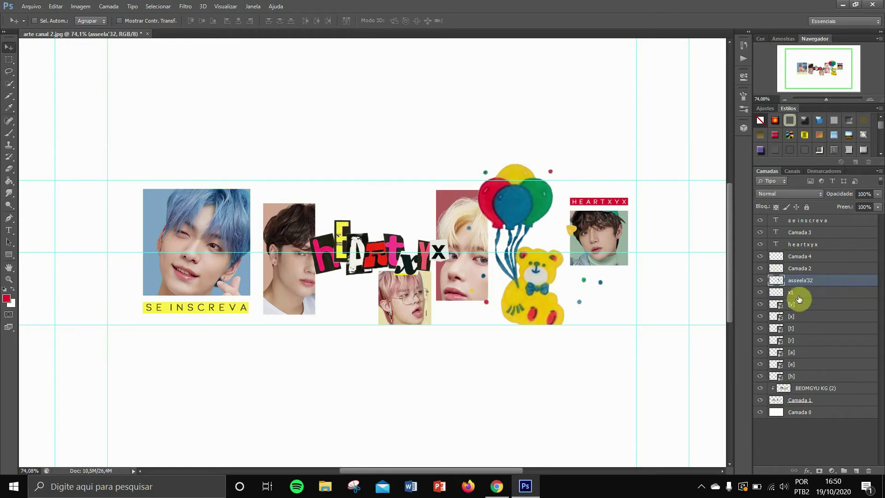
- On a new layer directly above BEOMGYU KG (2), trace a loose polygonal selection around the cut-out title letters
click(797, 387)
click(856, 471)
right_click(9, 73)
click(30, 82)
click(330, 228)
click(307, 236)
click(329, 275)
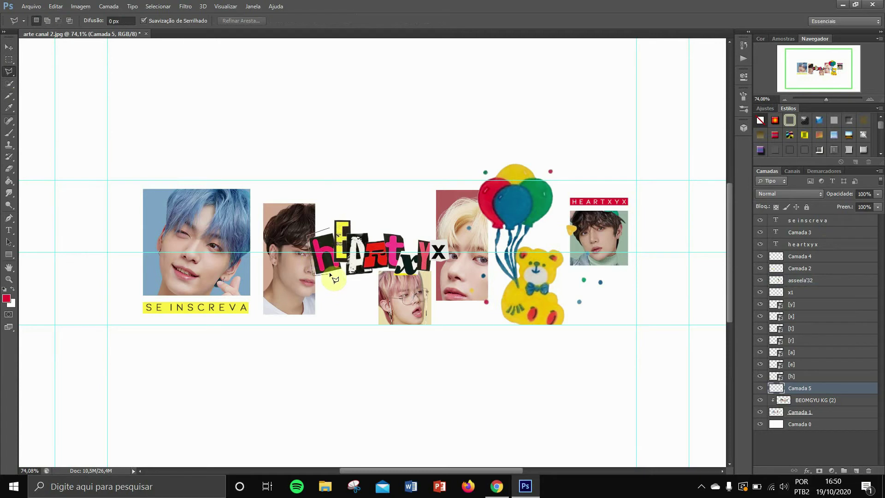
click(370, 277)
click(390, 234)
click(370, 231)
click(336, 216)
click(335, 234)
- Try filling the title outline with a color sampled from the artwork around the balloons and the rightmost photo
click(9, 107)
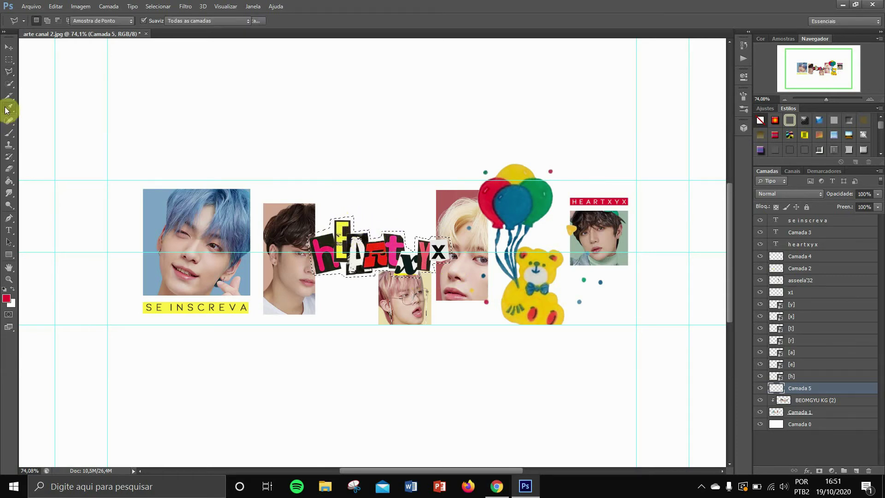
click(539, 197)
drag(540, 197, 620, 210)
click(9, 180)
click(329, 244)
- Fill the title outline with blue sampled from the blue-haired member's photo background and clear the selection
click(8, 108)
click(154, 200)
click(9, 181)
click(386, 264)
click(9, 60)
click(275, 183)
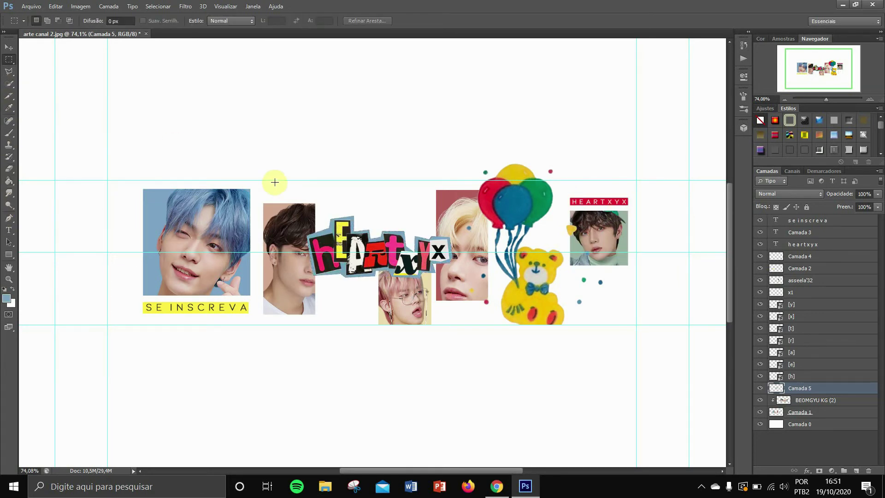
click(9, 71)
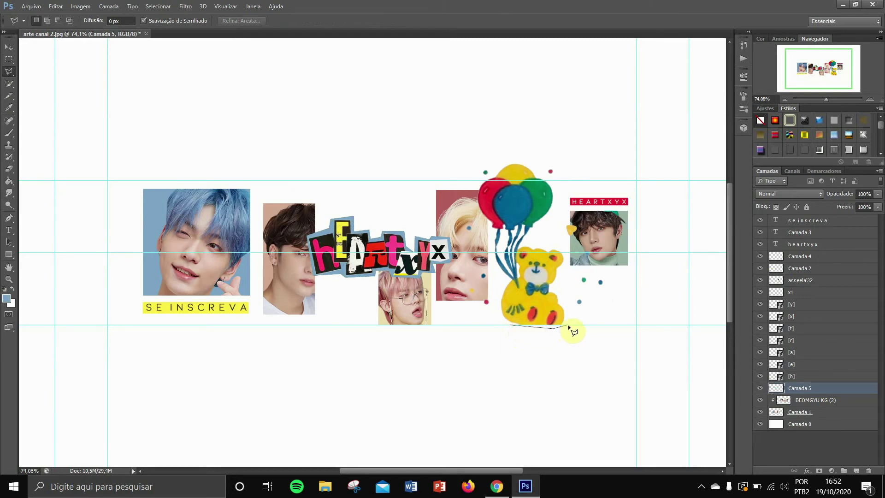
click(559, 270)
click(568, 263)
click(564, 247)
double_click(545, 249)
key(ctrl+d)
- Trace a loose polygonal selection around the whole balloons and bear sticker on layer Camada 5
click(497, 304)
click(502, 165)
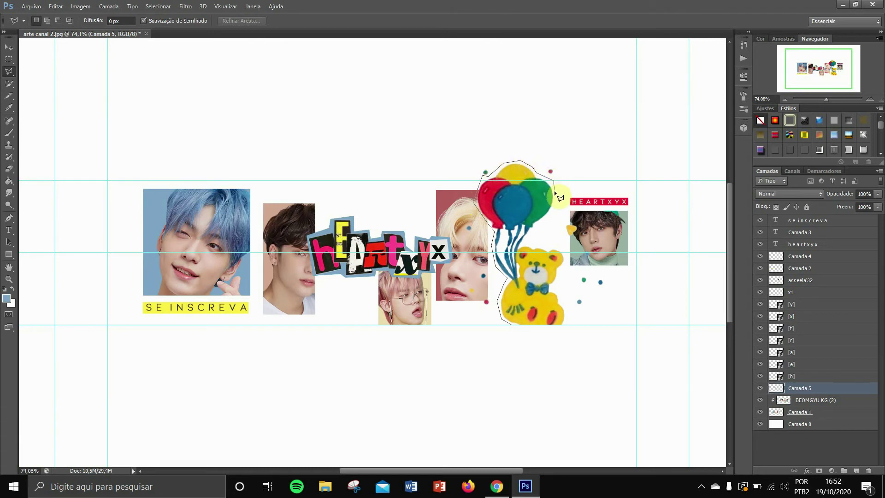
click(551, 215)
click(564, 327)
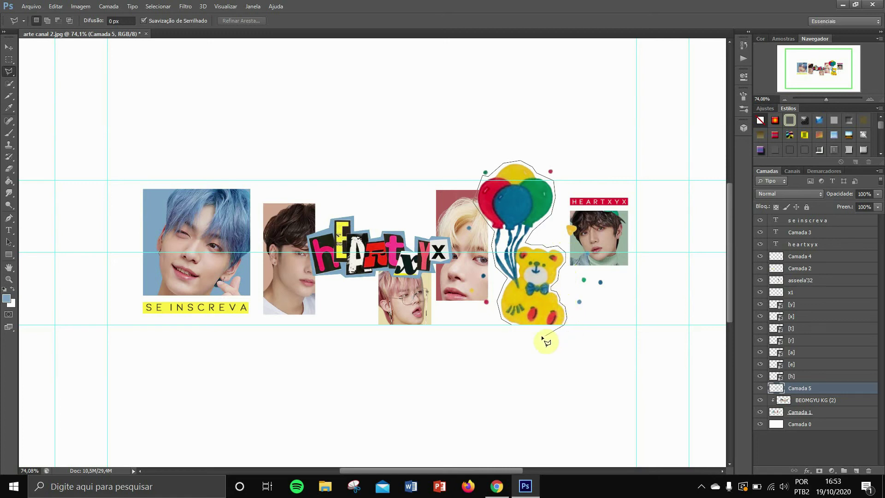
click(513, 328)
- Try filling the sticker outline with a color sampled from the balloons
click(9, 108)
click(534, 192)
click(9, 181)
click(505, 229)
- Fill the sticker outline with the peach tone sampled from the brown-haired member's photo background and clear the selection
click(9, 107)
click(269, 209)
click(9, 181)
click(501, 203)
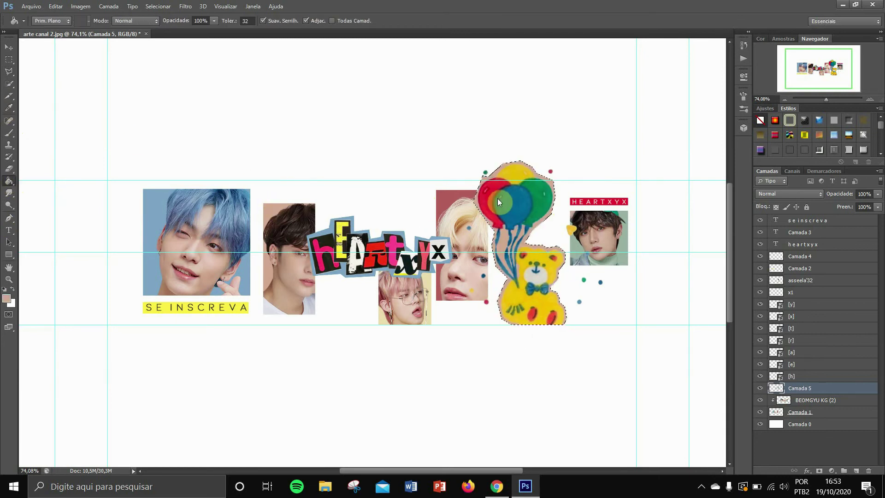
click(9, 59)
click(123, 94)
click(8, 47)
- Try filling the background layer Camada 0 with cream yellow sampled from a member photo, and undo the fill
drag(828, 98, 827, 99)
click(811, 425)
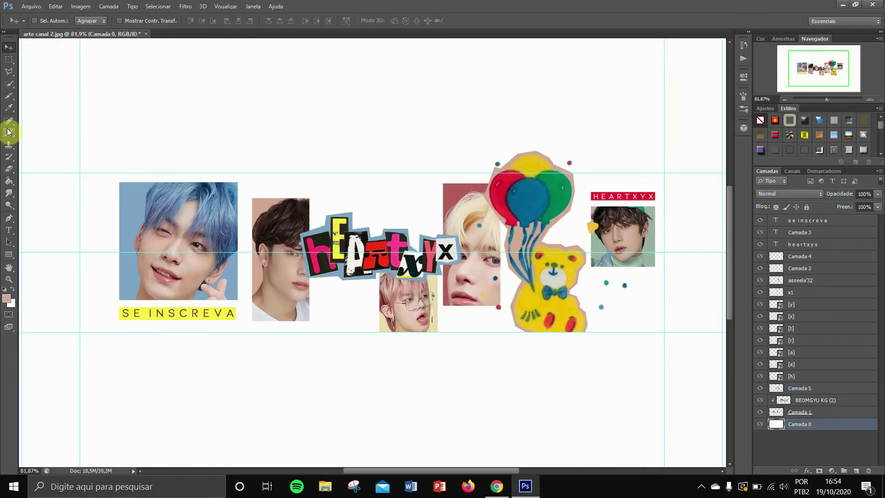
click(9, 108)
click(290, 293)
click(286, 400)
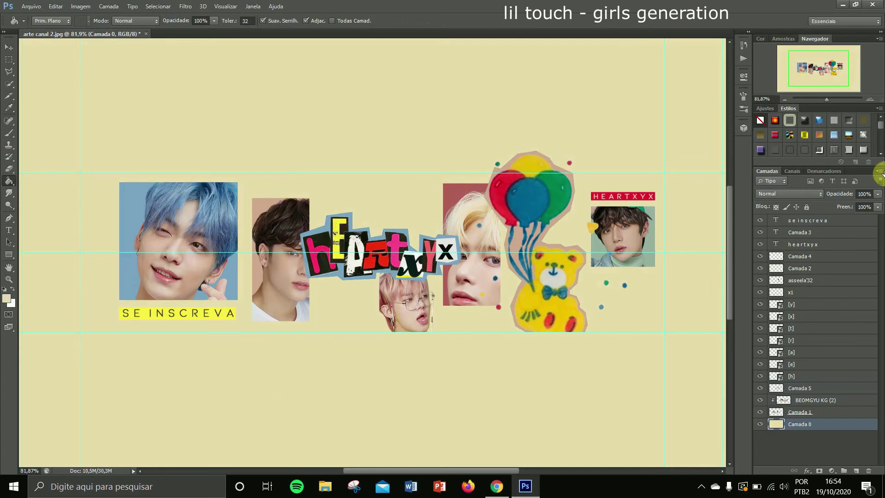
click(743, 45)
click(659, 72)
- Try filling layer Camada 5 with a light tone sampled from the brown-haired member's white shirt, and undo it
alt+click(276, 306)
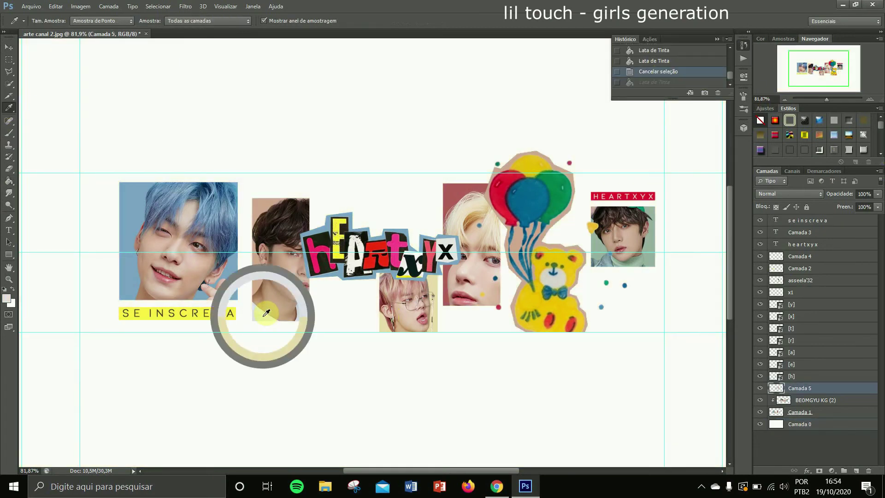
click(311, 369)
click(664, 72)
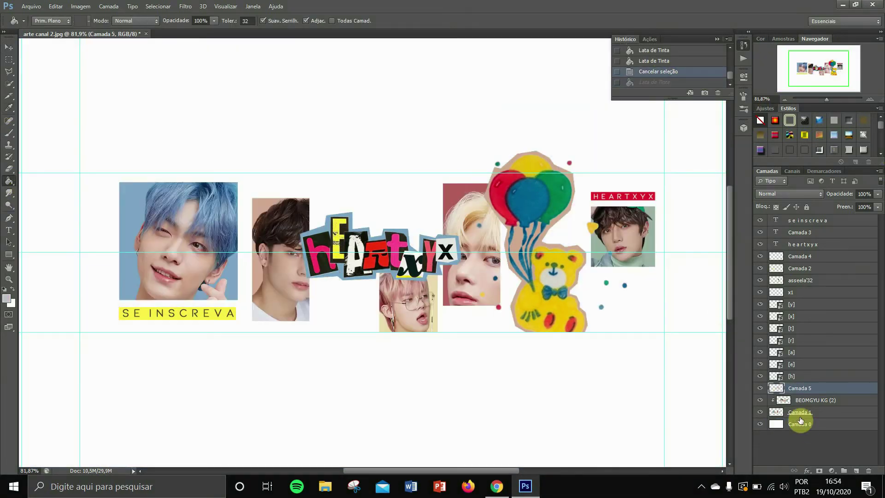
- Try the sampled light tone as a fill on background layer Camada 0, check the whole banner and undo the fill
click(799, 424)
click(468, 431)
scroll(468, 431, down, 1)
click(9, 47)
drag(825, 99, 825, 101)
key(ctrl+z)
key(g)
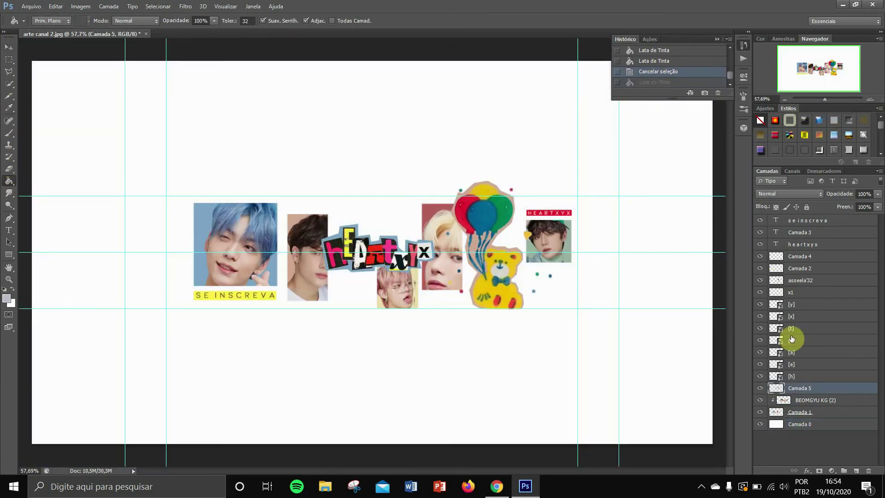
- Try a black fill on background layer Camada 0 and examine how the banner elements look against it
click(775, 40)
click(808, 47)
click(779, 424)
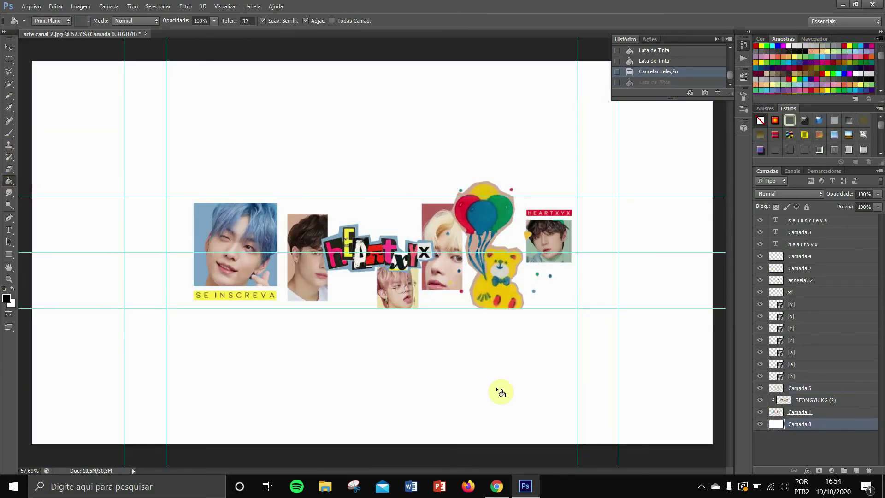
click(500, 389)
click(814, 39)
click(9, 47)
drag(825, 99, 825, 97)
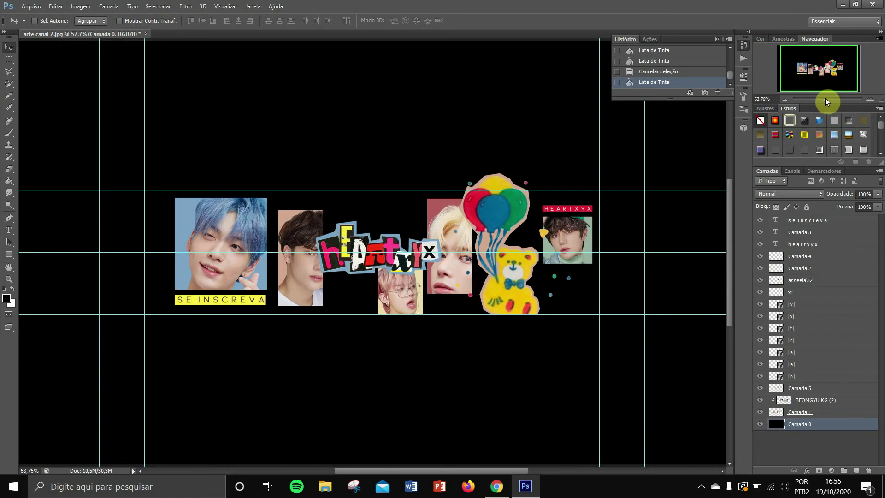
- On layer Camada 4, add a narrow vertical bar beside the blue-haired member's photo, filled with the rose sampled from the blond member's photo background
click(798, 256)
key(m)
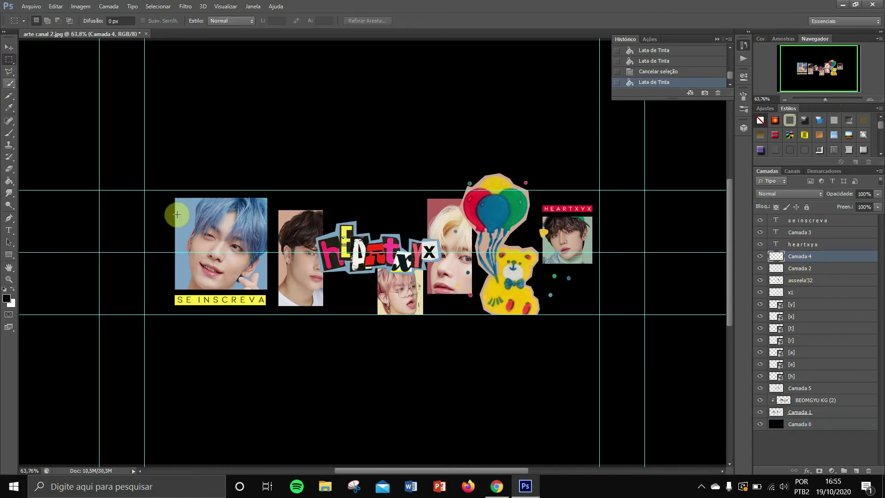
drag(157, 203, 167, 285)
key(i)
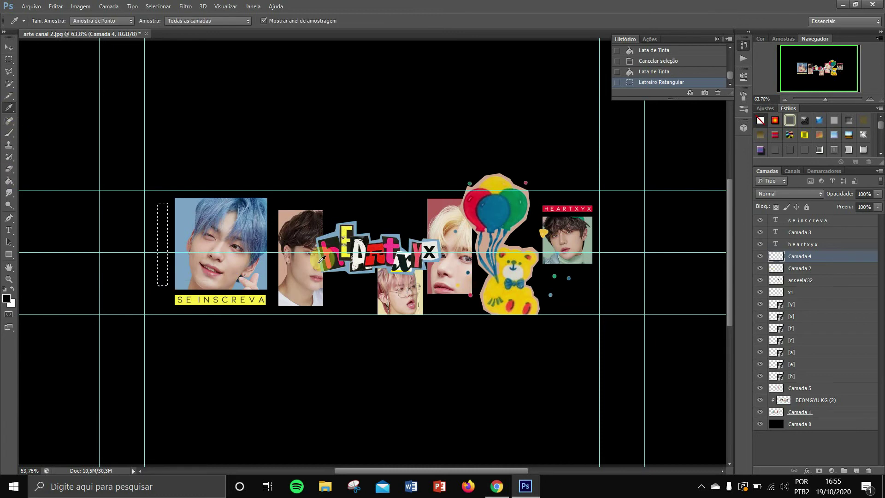
click(438, 204)
click(9, 181)
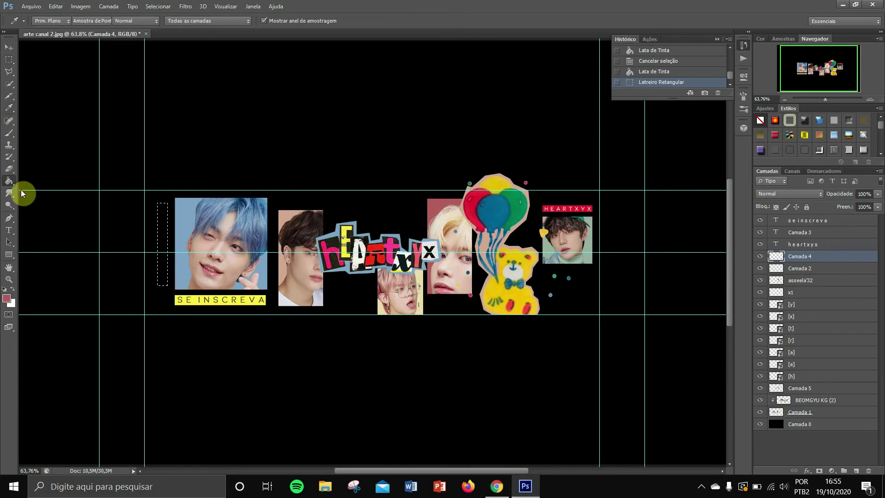
click(165, 230)
click(9, 59)
drag(160, 245, 157, 248)
key(ctrl+d)
click(9, 47)
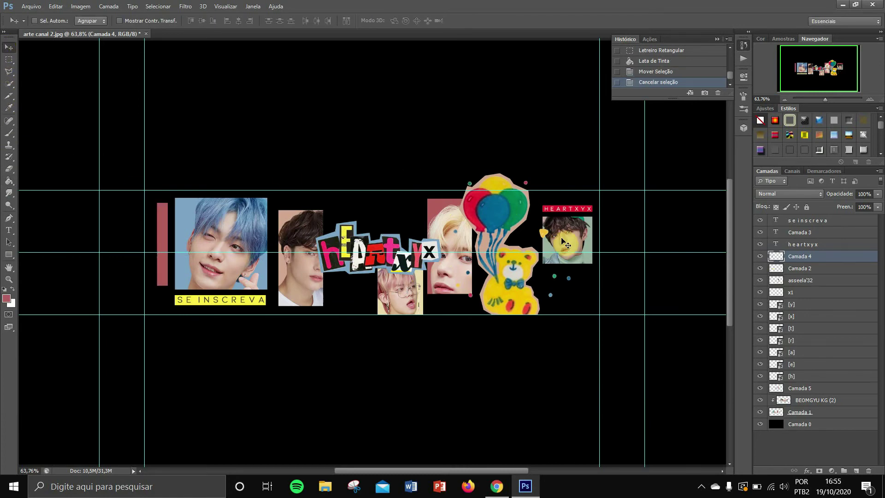
- Fill background layer Camada 0 with white and view the whole banner
drag(821, 98, 823, 101)
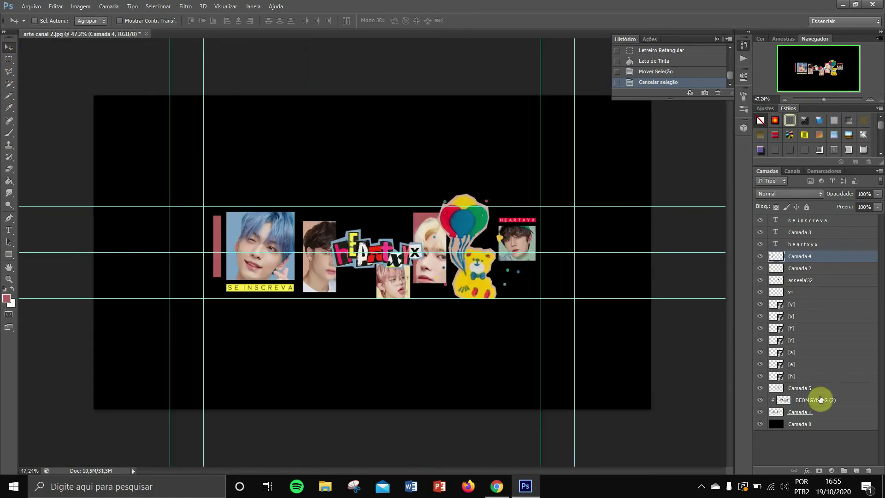
click(800, 424)
click(7, 298)
click(588, 112)
key(g)
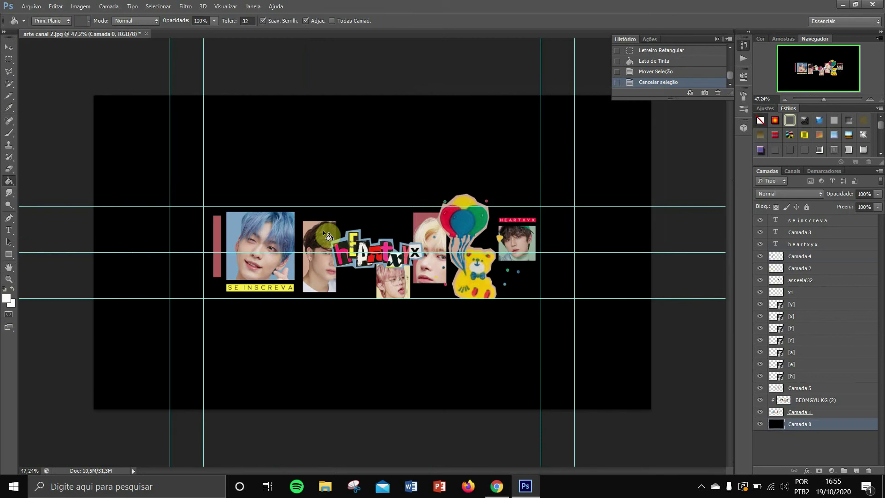
click(336, 186)
click(9, 47)
drag(824, 99, 825, 100)
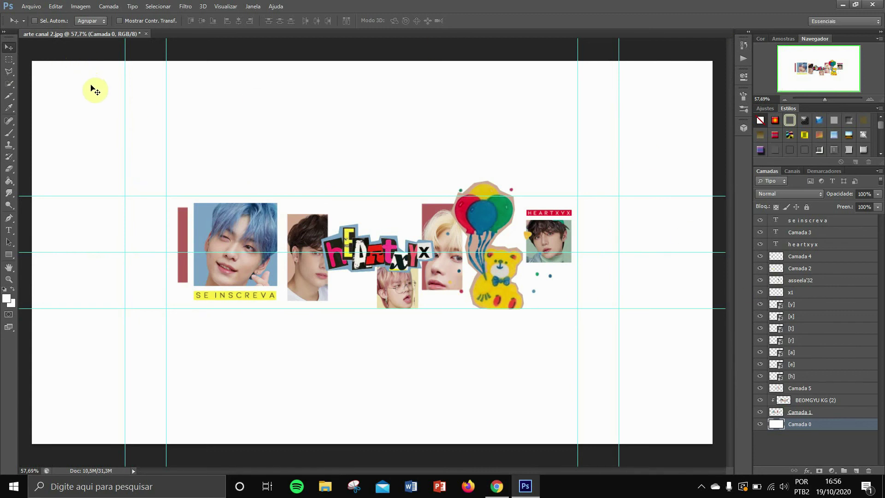
click(32, 6)
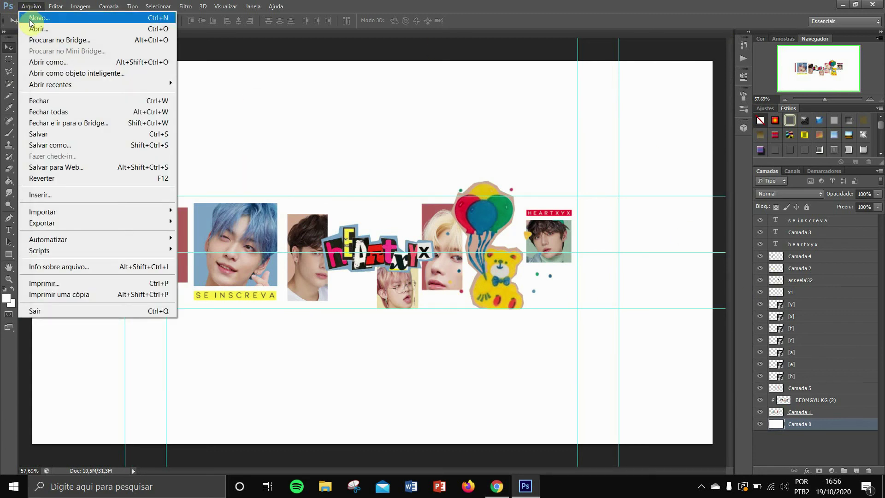
click(228, 54)
- Add a Brightness/Contrast adjustment layer above the "se inscreva" text layer and adjust its tonal settings
click(812, 221)
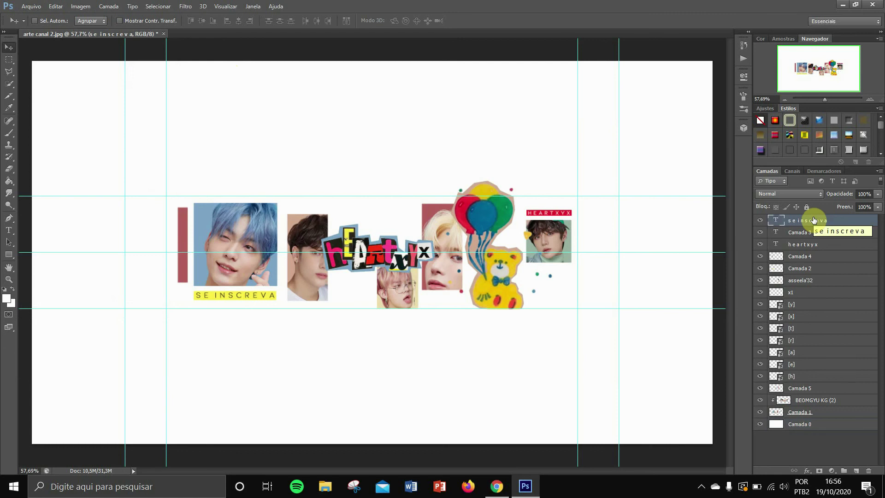
click(832, 471)
click(815, 291)
drag(681, 141, 660, 126)
- Add a Hue/Saturation adjustment layer on top with hue -7 and saturation +10
click(832, 470)
click(808, 348)
drag(679, 159, 664, 137)
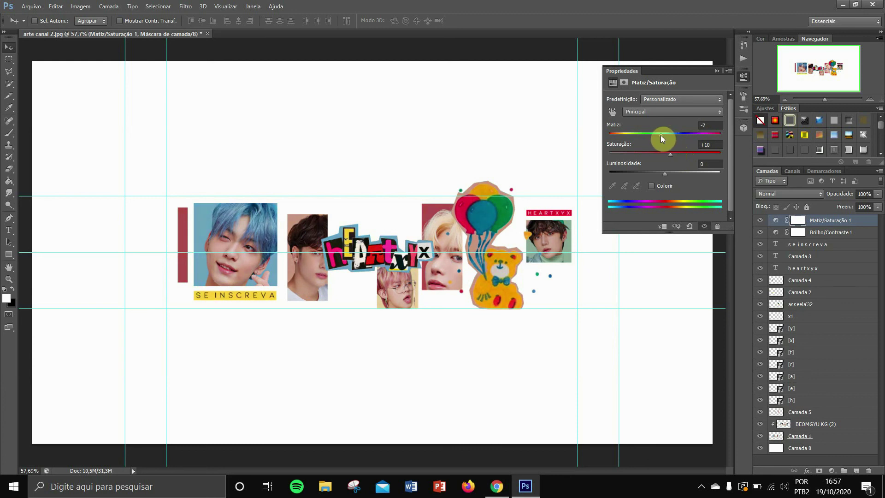
- Add a Photo Filter adjustment layer, compare presets including Laranja, and apply Filtro de Aquecimento (85) at 35% density
click(832, 471)
click(775, 380)
click(678, 99)
click(659, 228)
drag(646, 140, 636, 141)
click(673, 99)
click(653, 175)
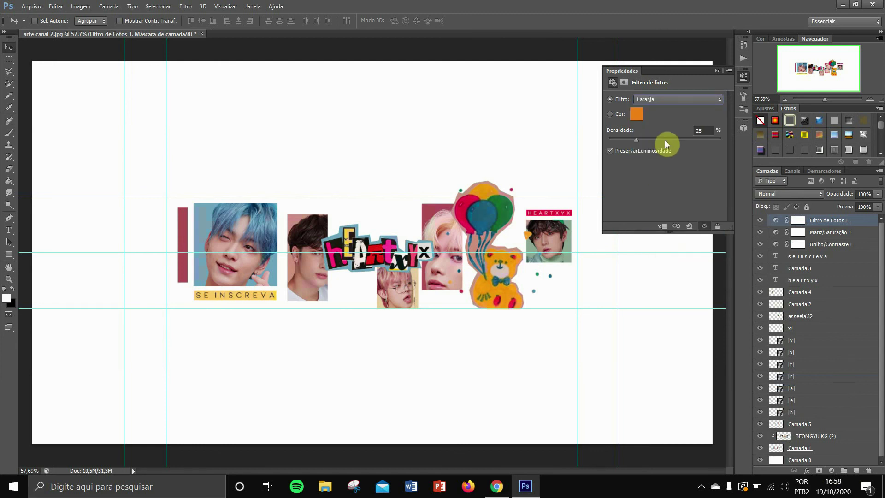
drag(677, 140, 591, 144)
click(669, 99)
click(672, 111)
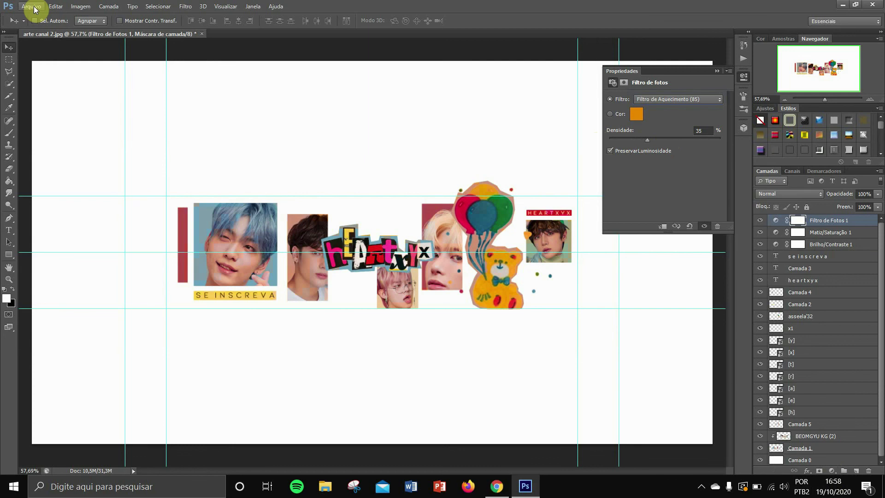
click(283, 67)
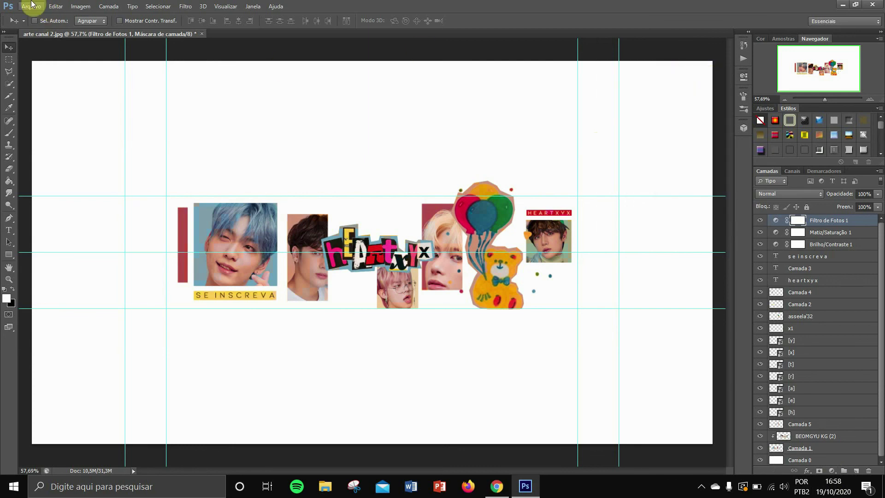
- Save the banner as the JPEG "arte canal 6.jpg" in the "thumbnails videos" folder and accept the JPEG options
click(32, 6)
click(40, 152)
click(391, 282)
click(397, 377)
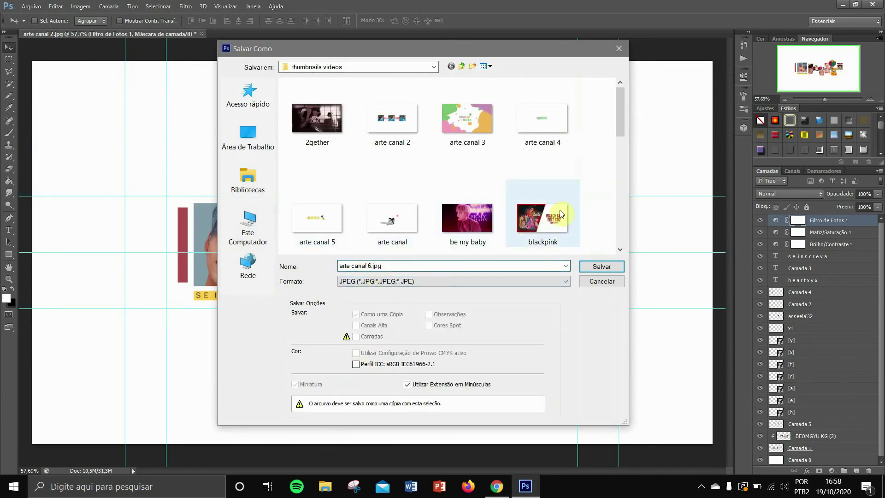
scroll(544, 217, down, 5)
click(602, 267)
click(364, 85)
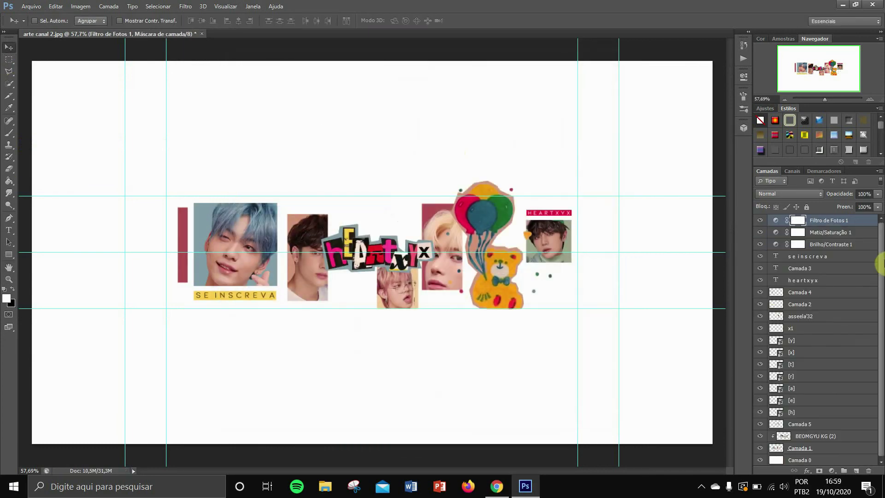
click(31, 7)
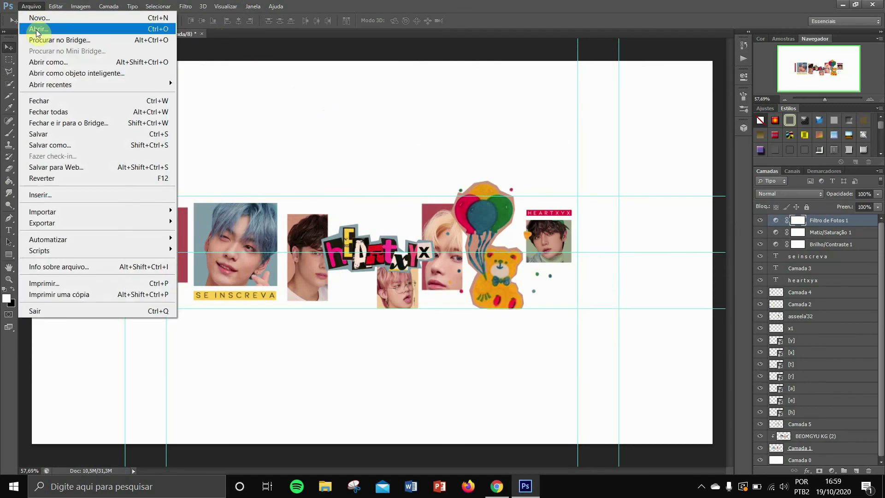
click(36, 29)
click(622, 45)
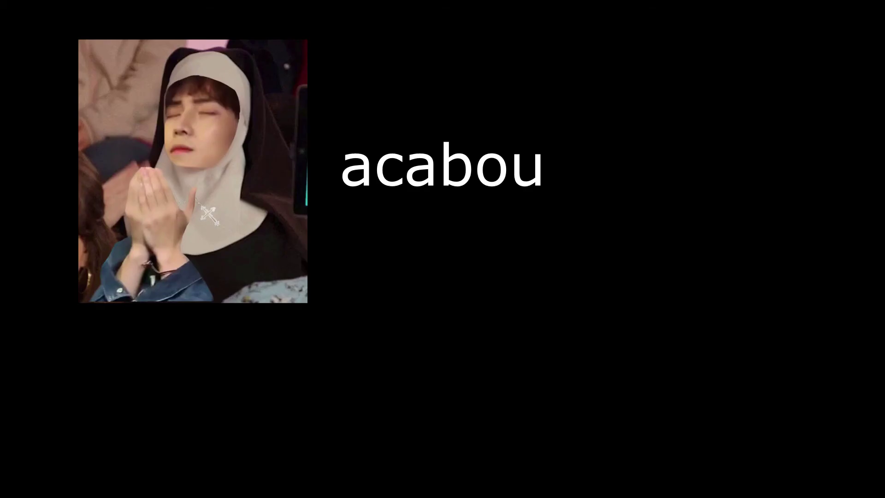